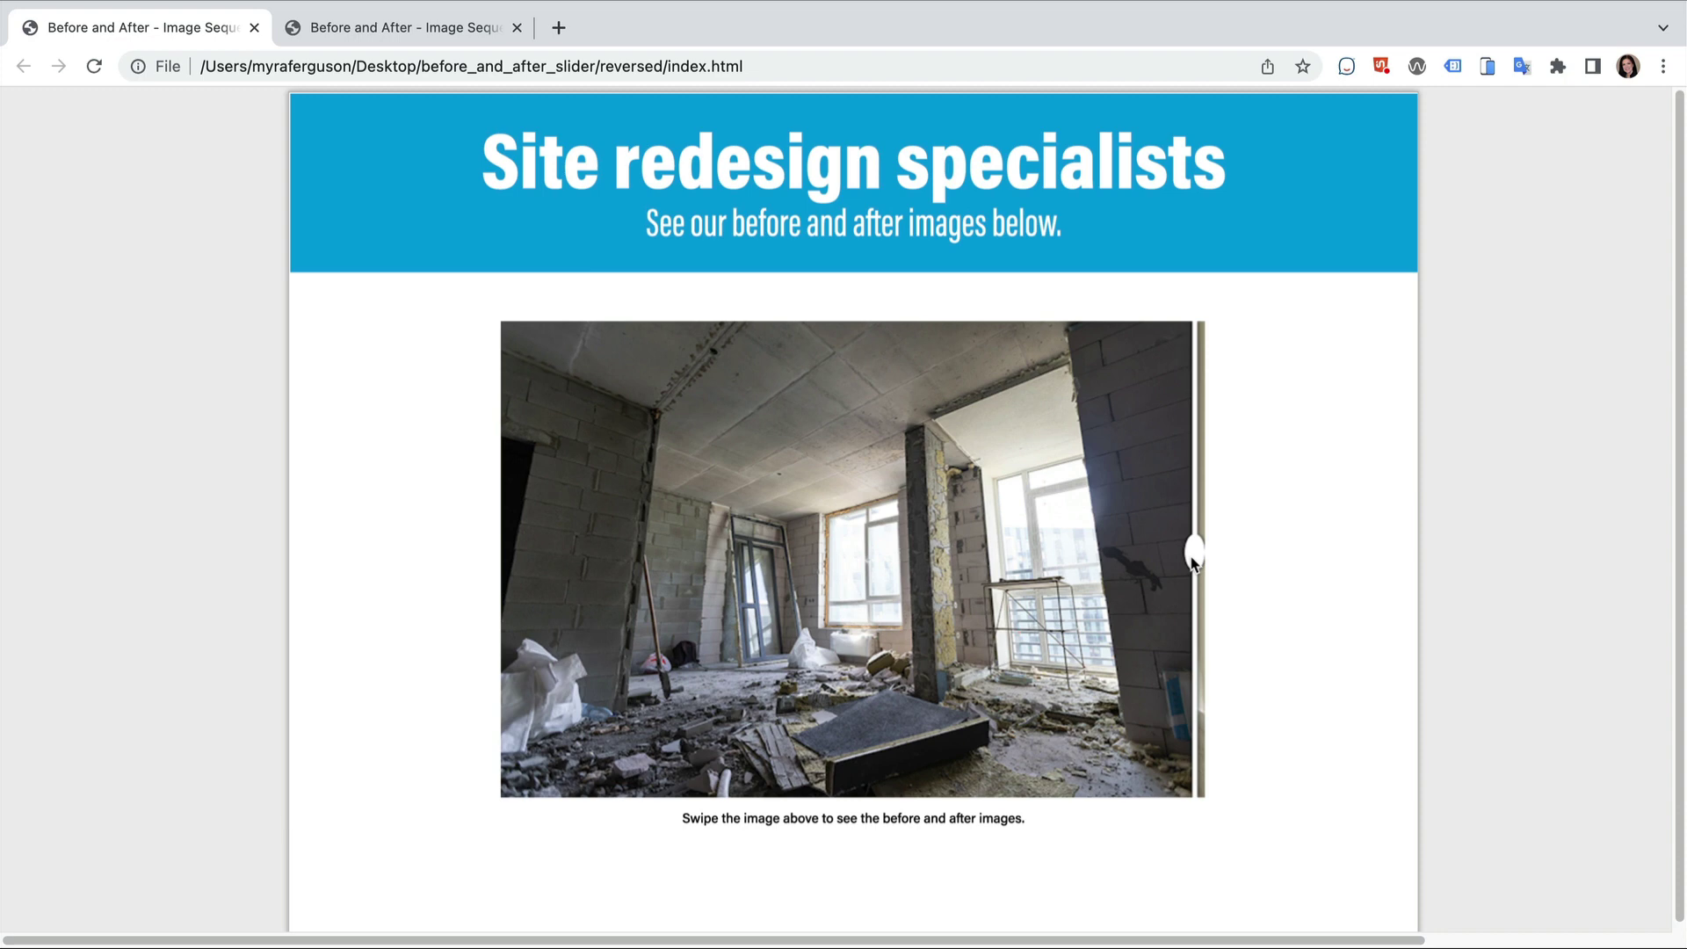
Slide the comparison, then hide the Wipe, after.png and Graphic tracks to scrub the wipe line.
left_click_drag(1193, 562, 1169, 538)
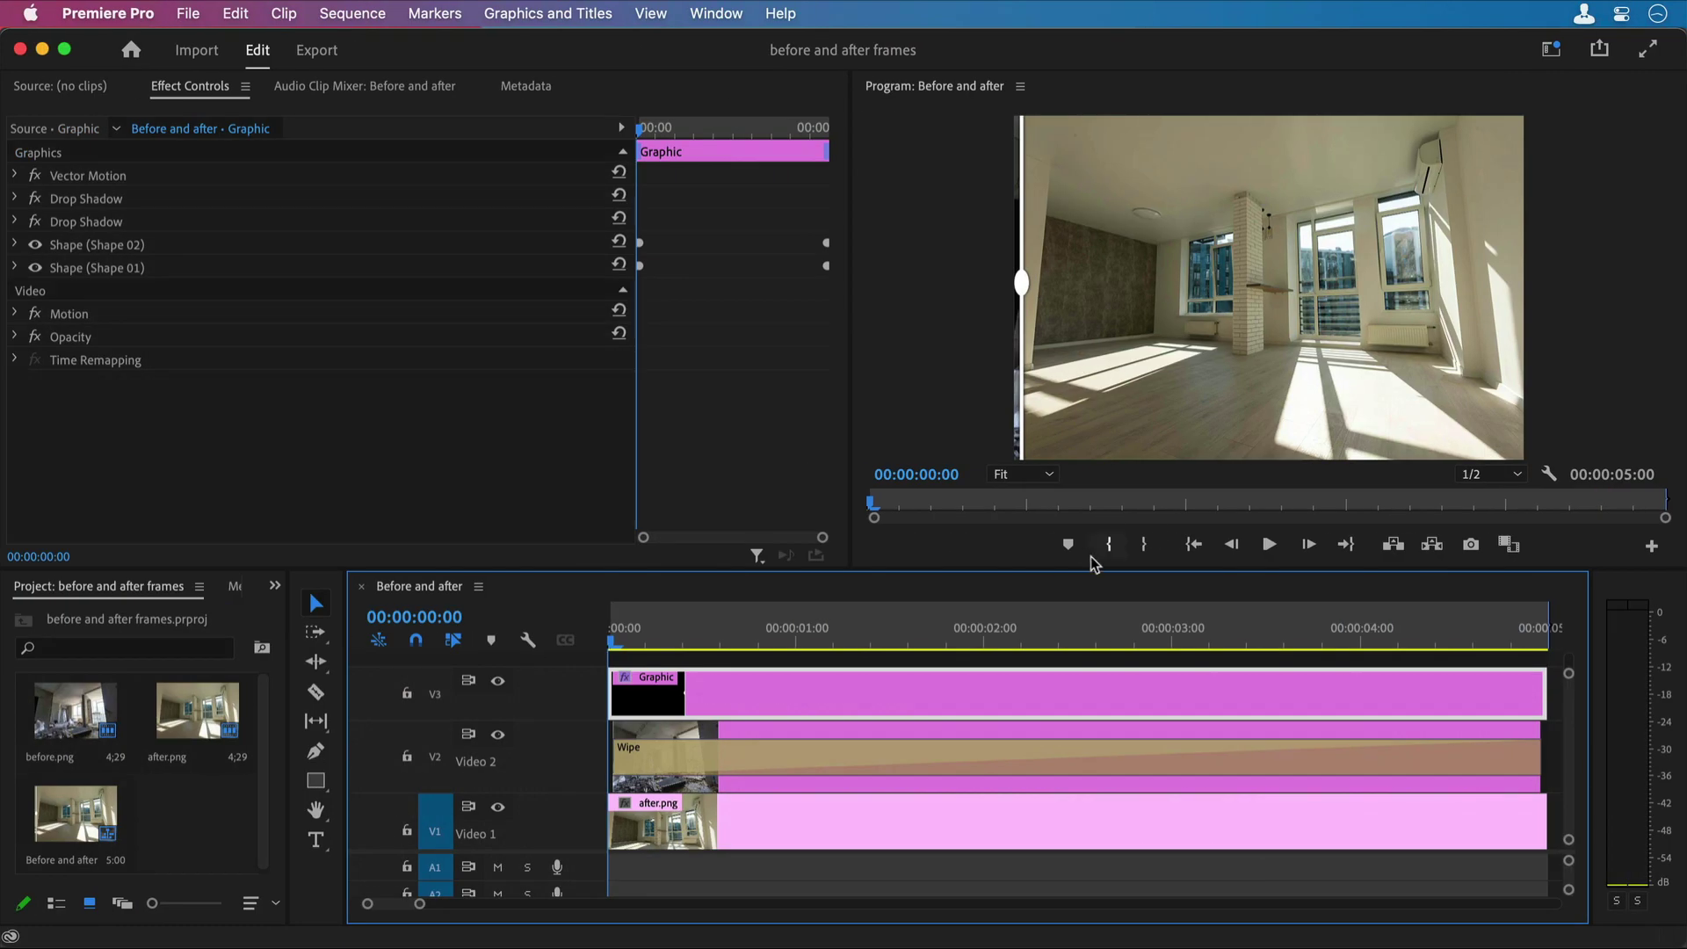
left_click(497, 733)
left_click(497, 806)
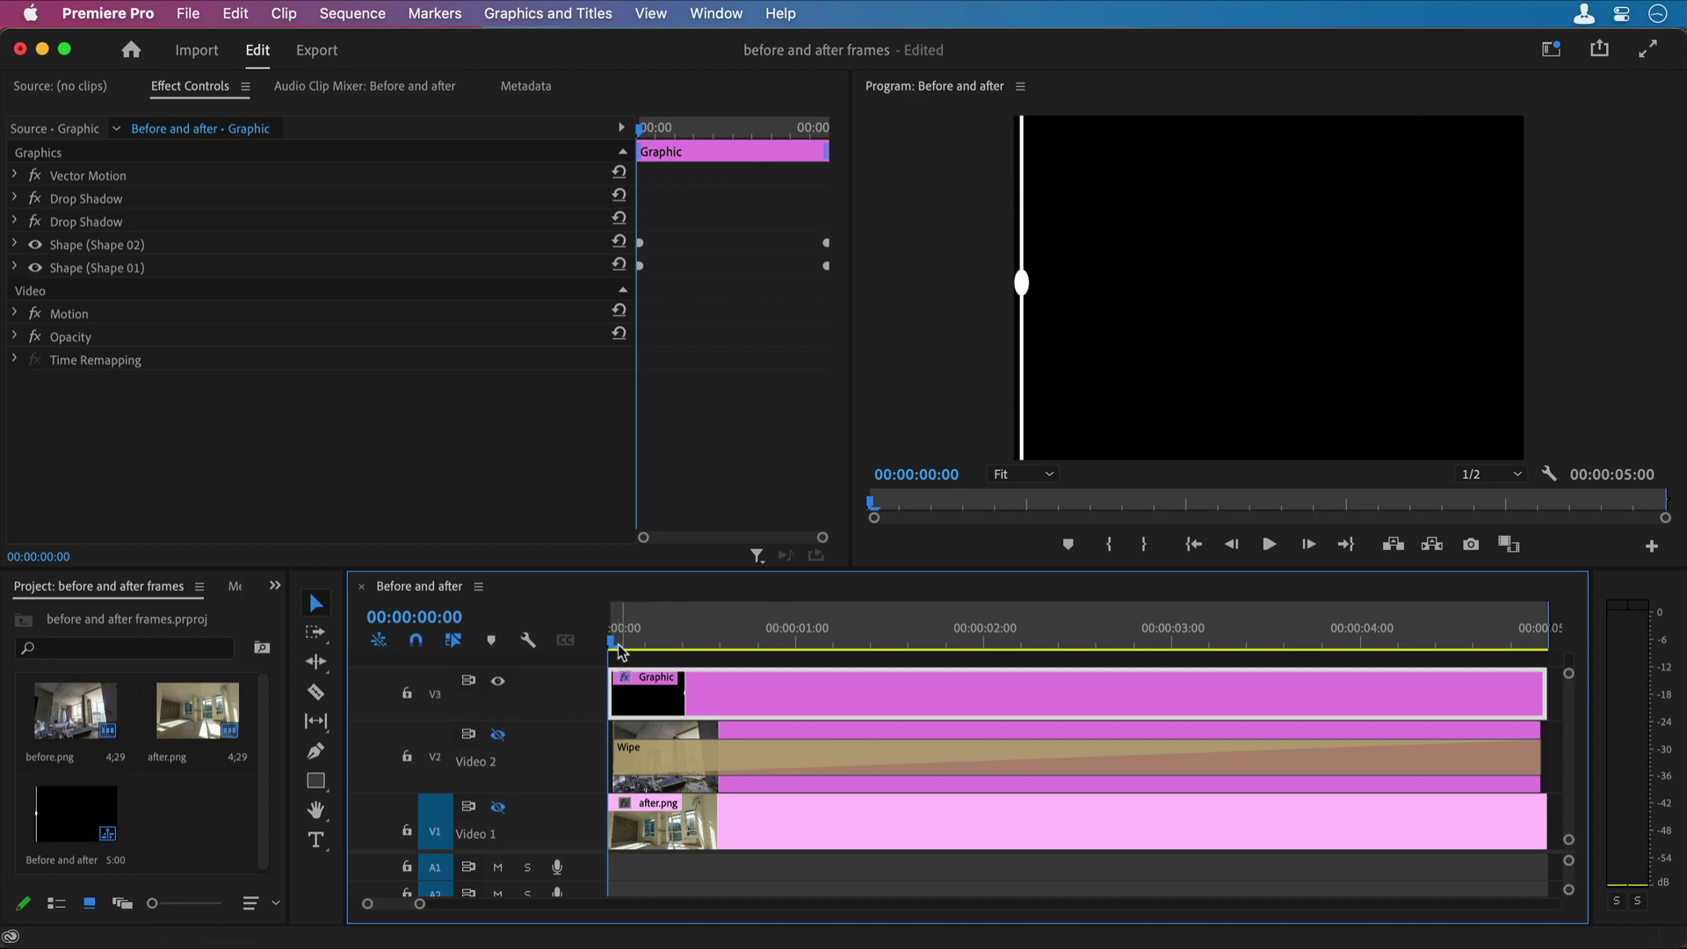
left_click(647, 644)
left_click_drag(651, 650, 576, 624)
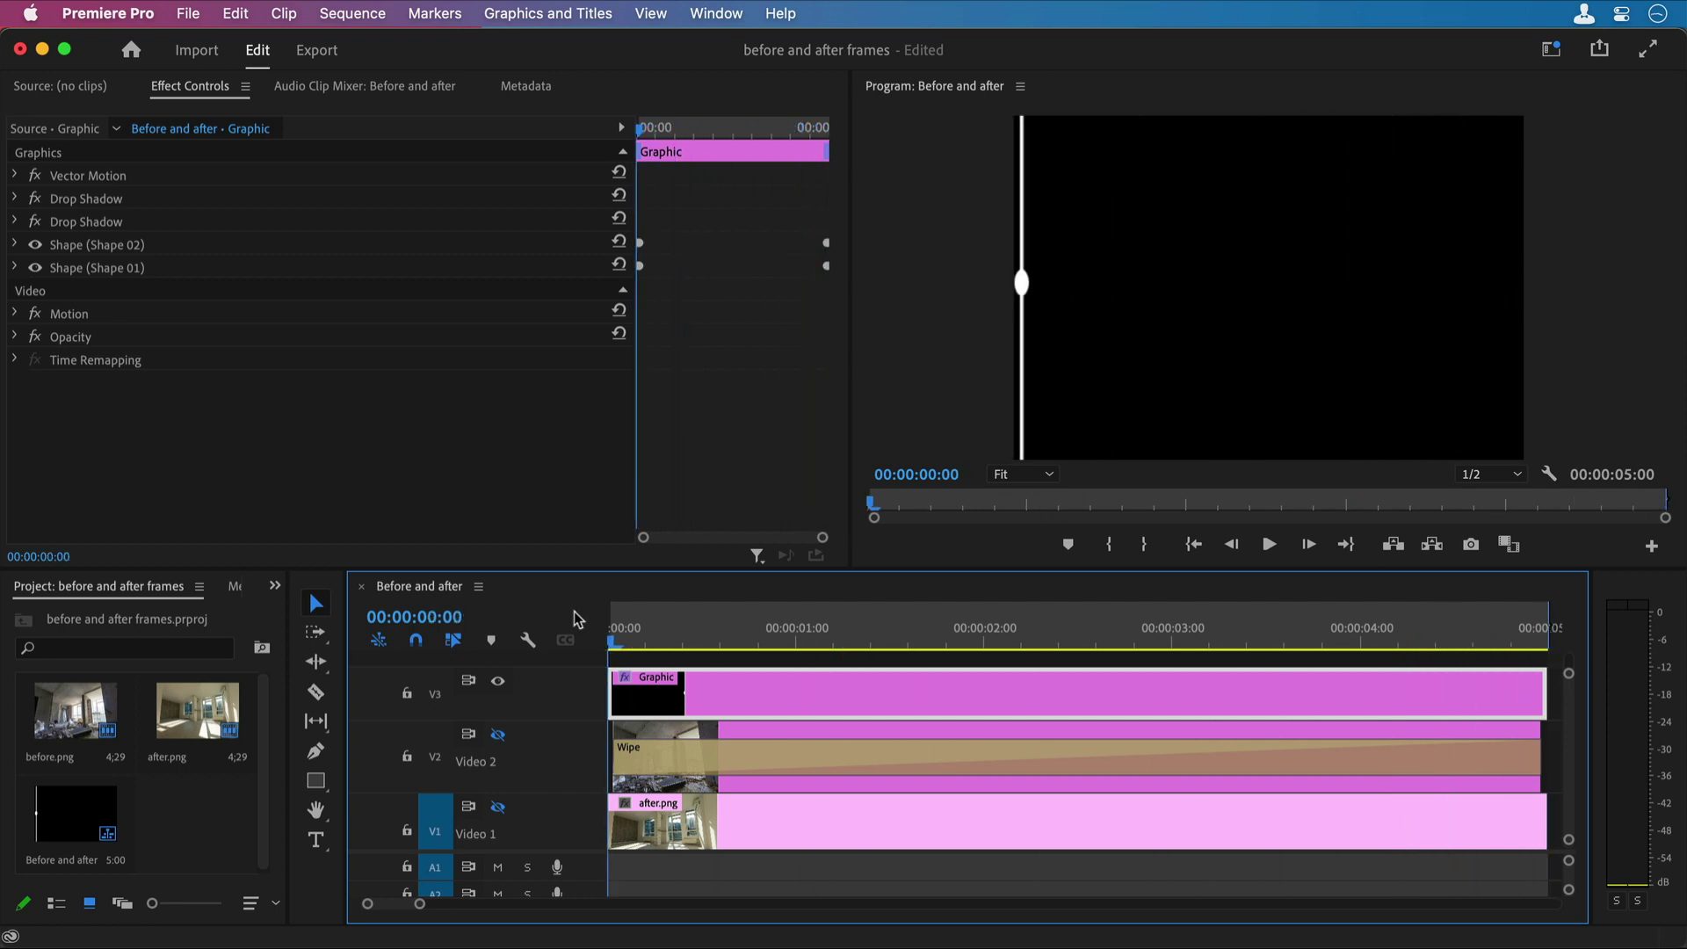
left_click(498, 681)
left_click(497, 735)
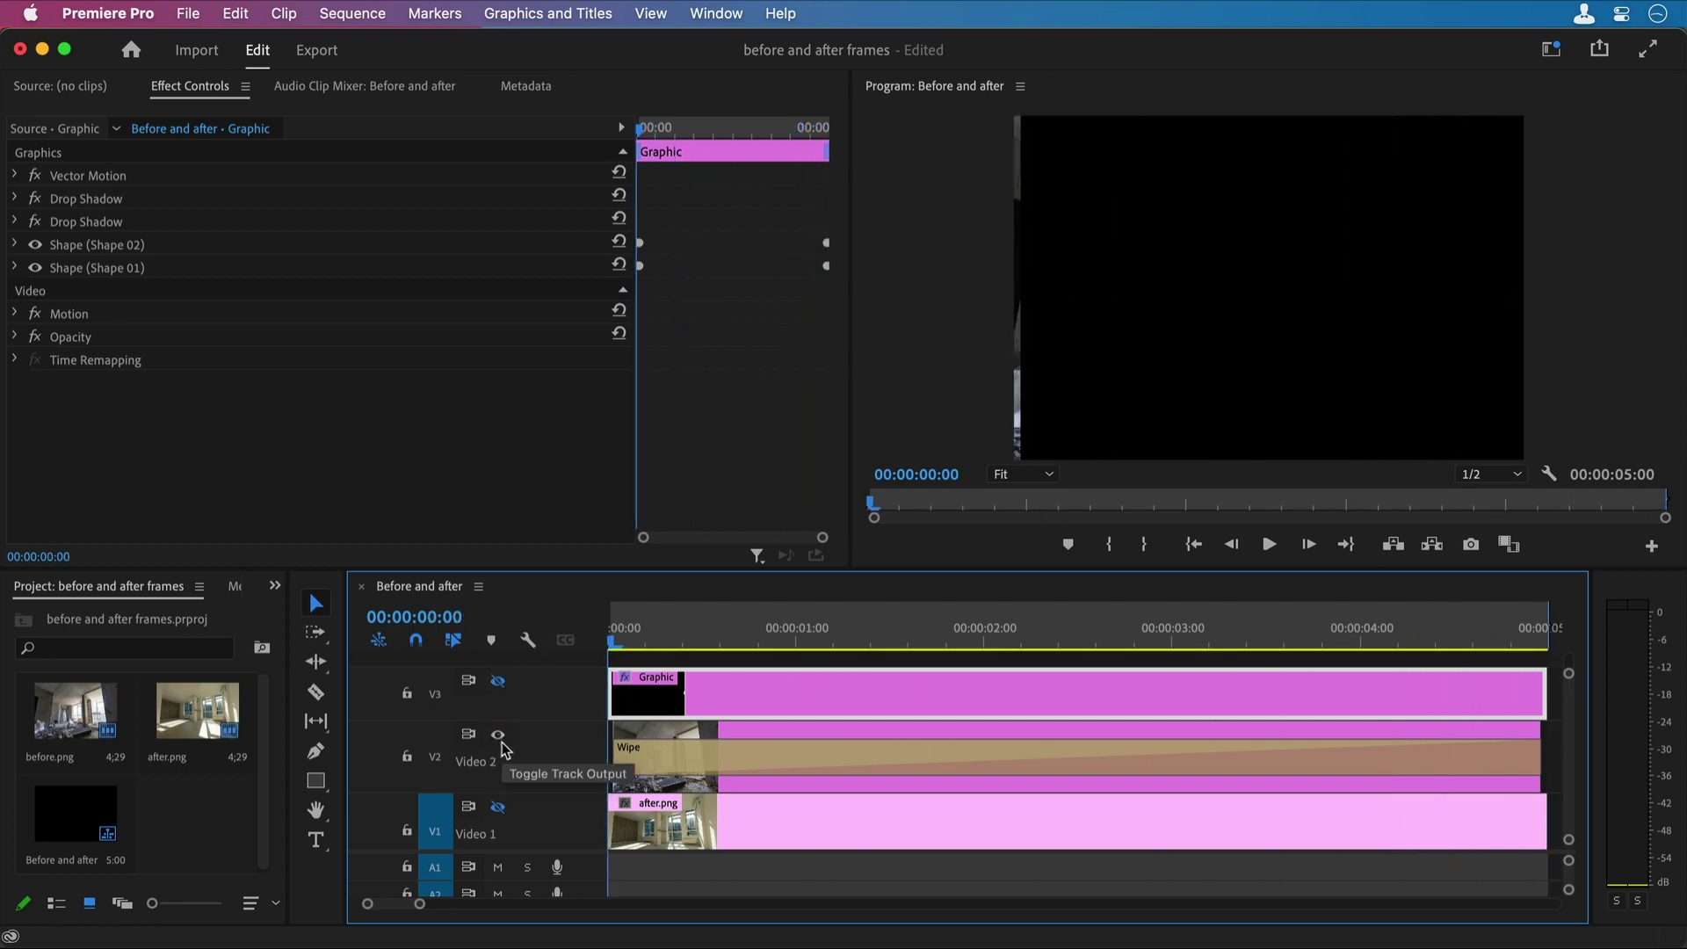
Preview the before image, then restore after.png, Wipe and Graphic tracks to preview the combined wipe.
left_click_drag(617, 643, 1398, 648)
left_click_drag(1294, 652, 610, 647)
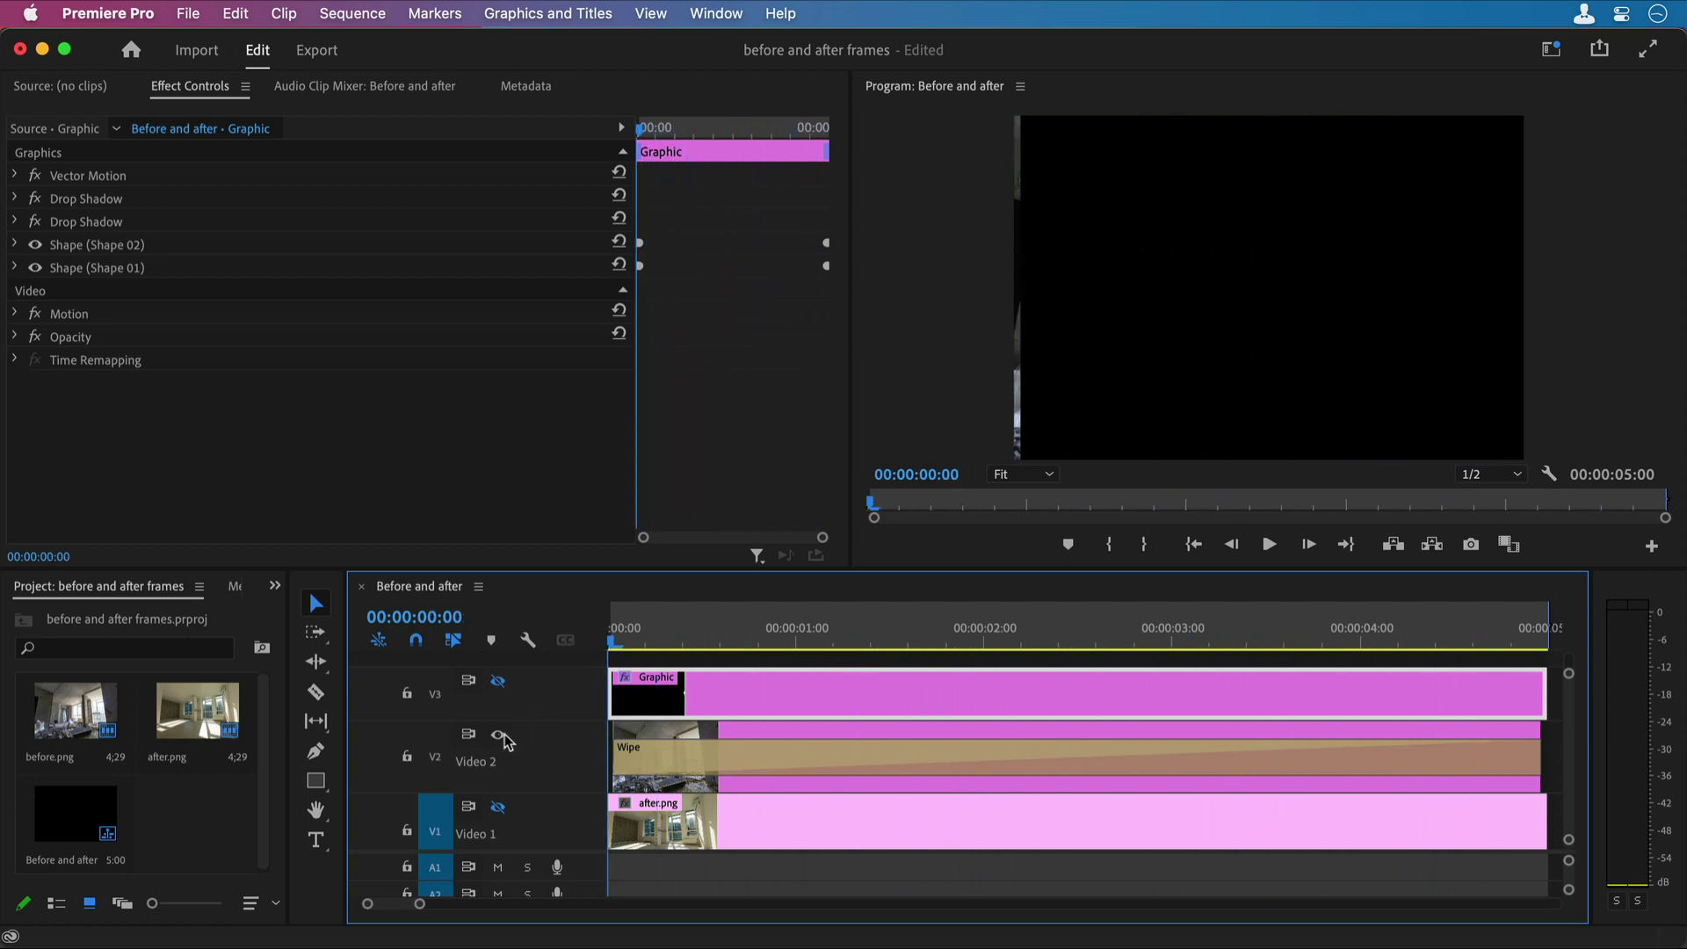
left_click(497, 734)
left_click(498, 806)
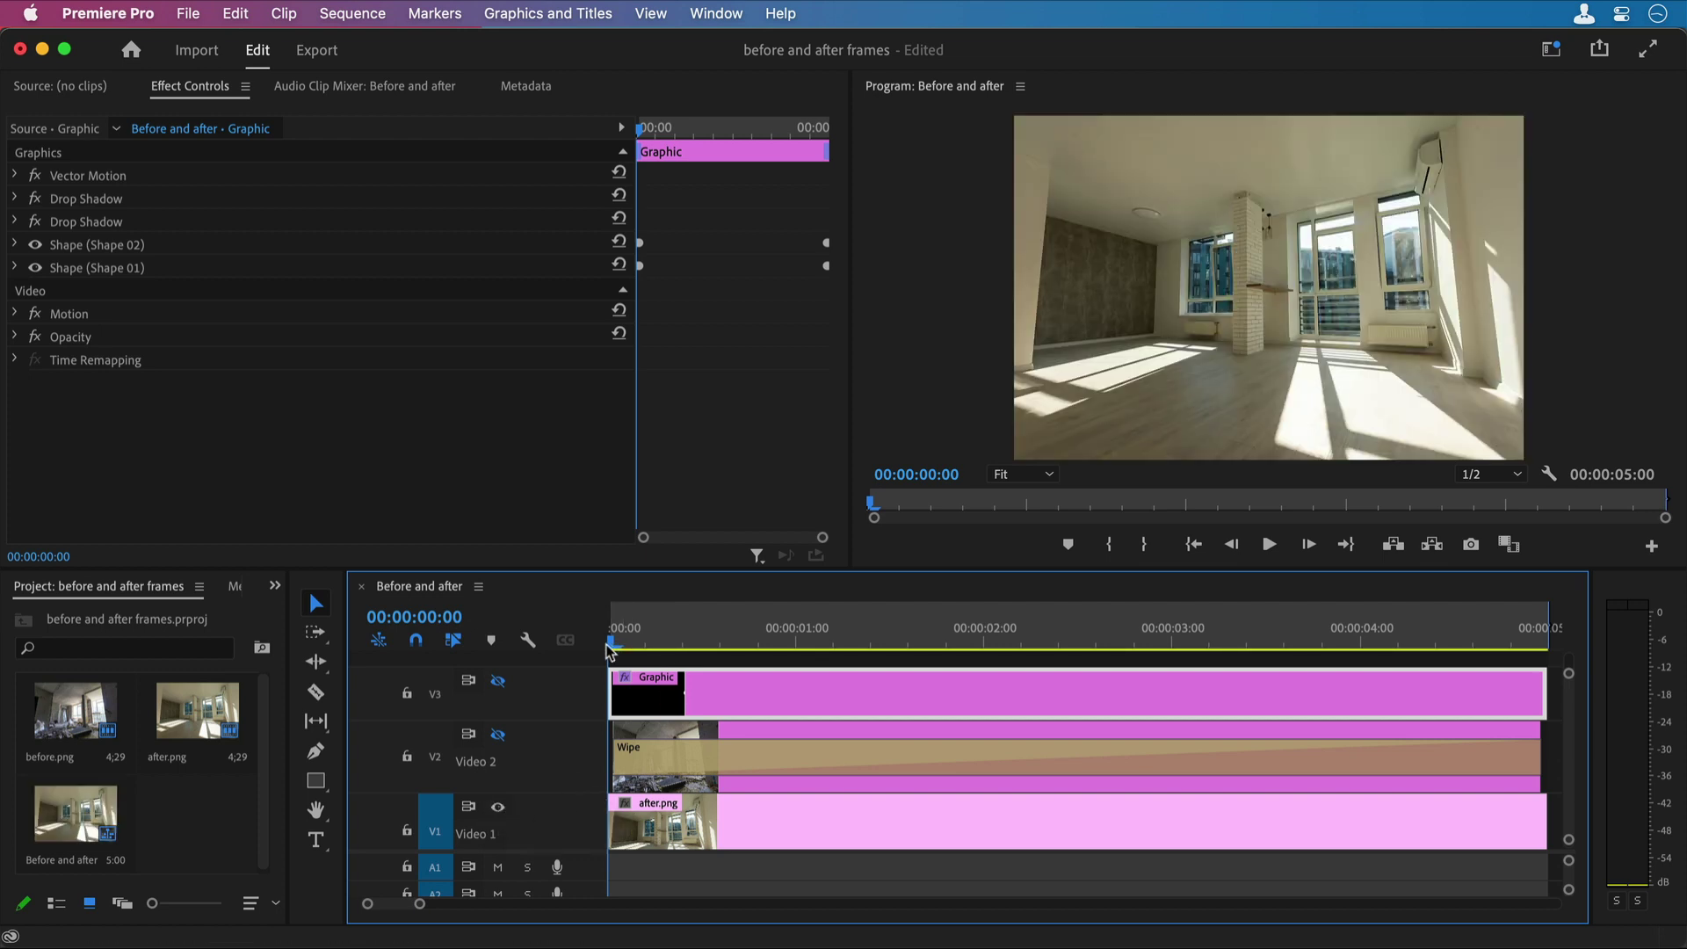
left_click(498, 734)
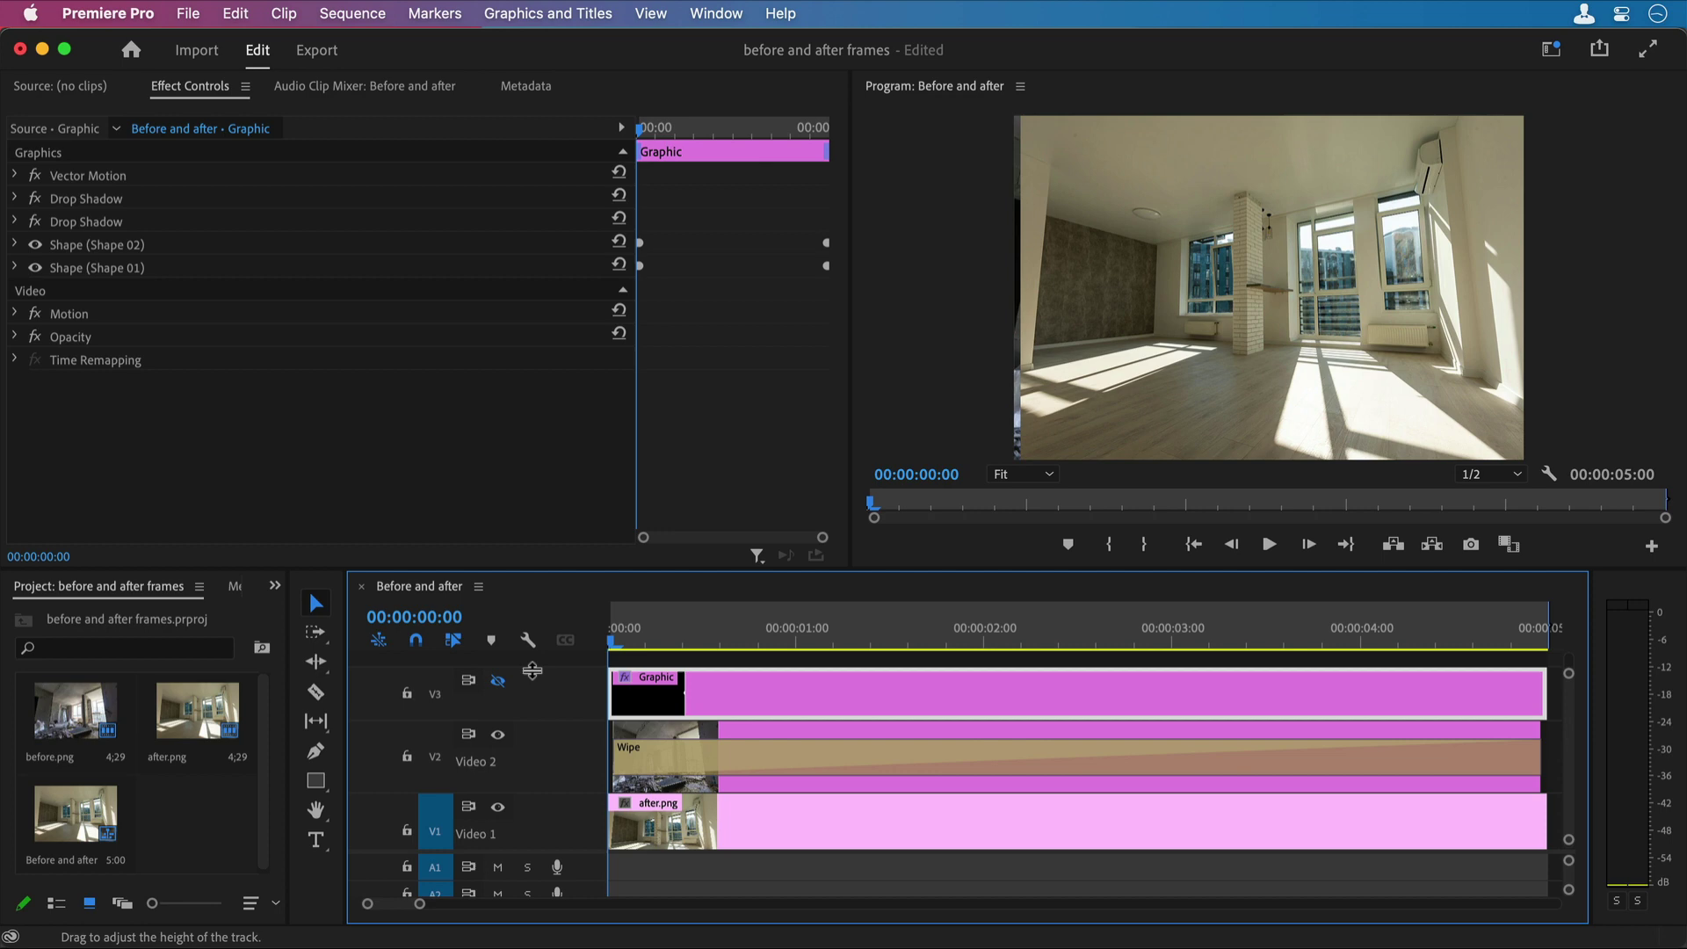
left_click(500, 681)
mouse_move(615, 649)
left_mouse_down()
mouse_move(1485, 648)
mouse_move(606, 628)
left_mouse_up()
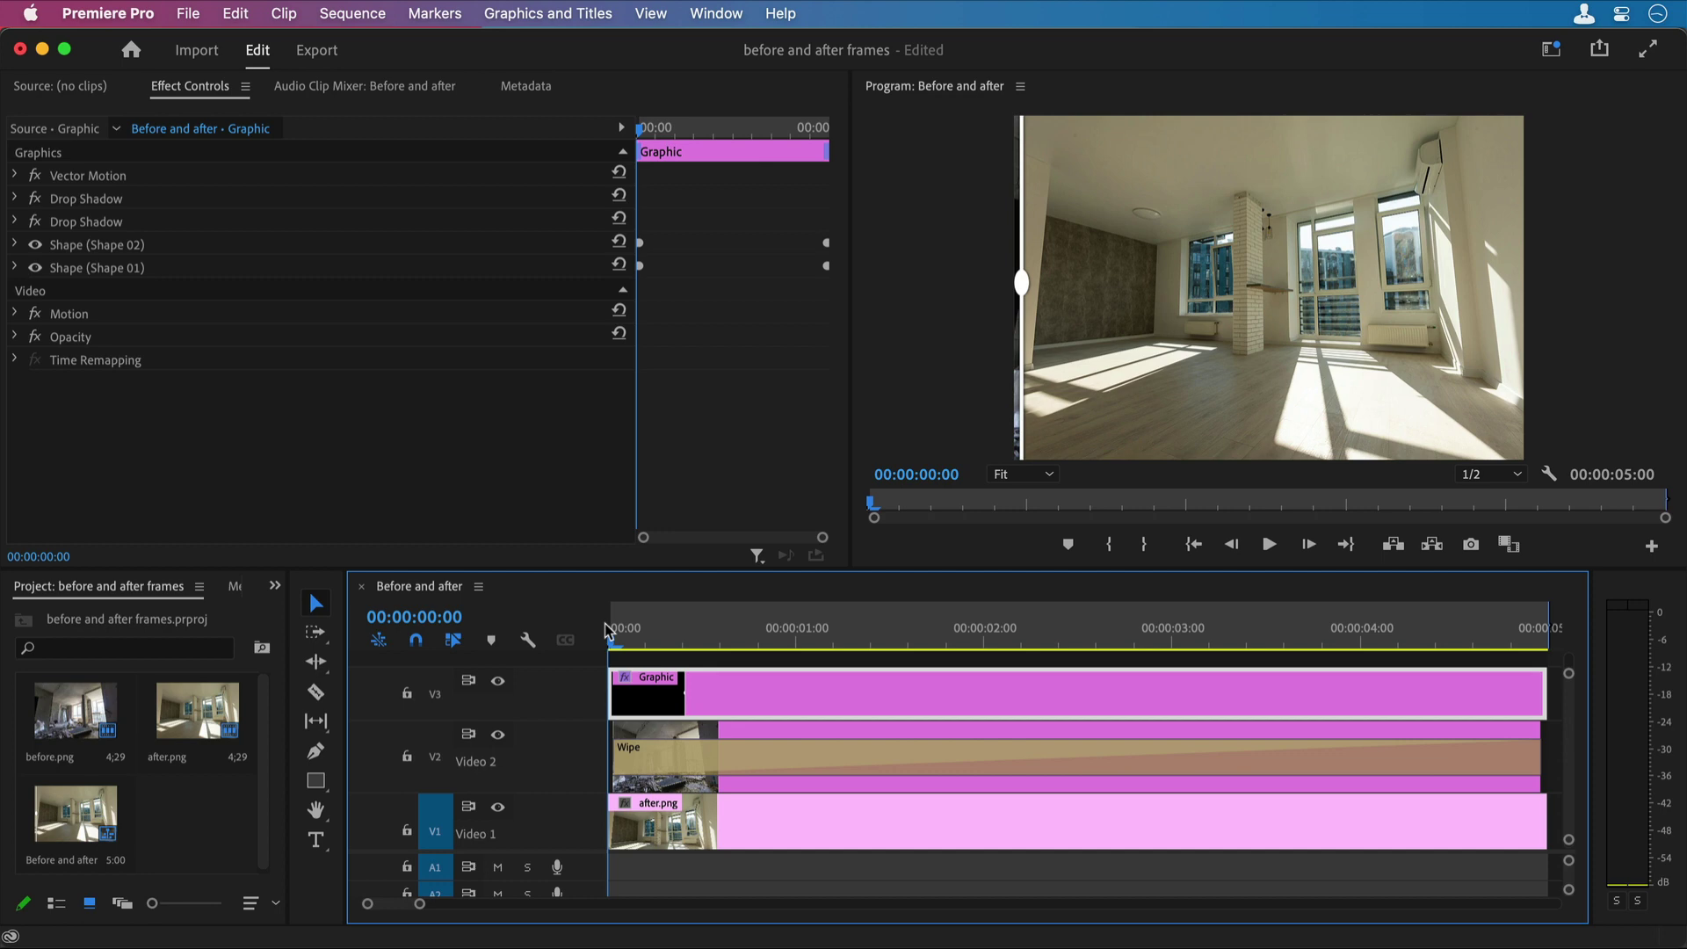
In InDesign, turn the page's empty image frame into an in5 Image Sequence widget.
key("super+Tab")
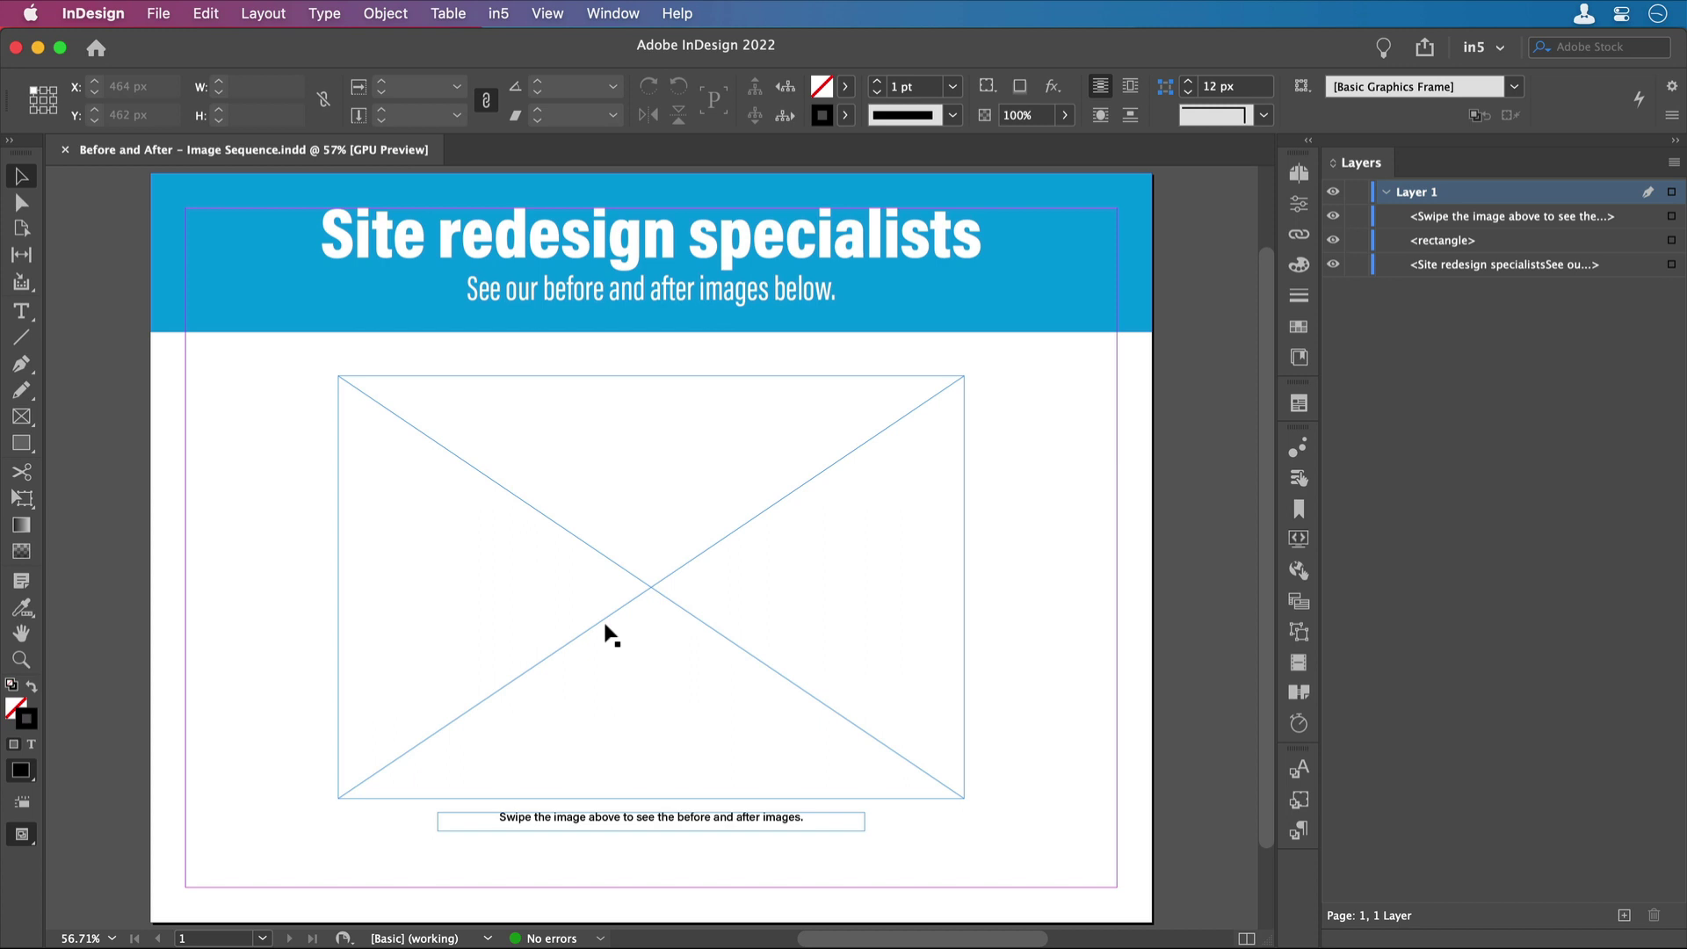
left_click_drag(303, 430, 353, 450)
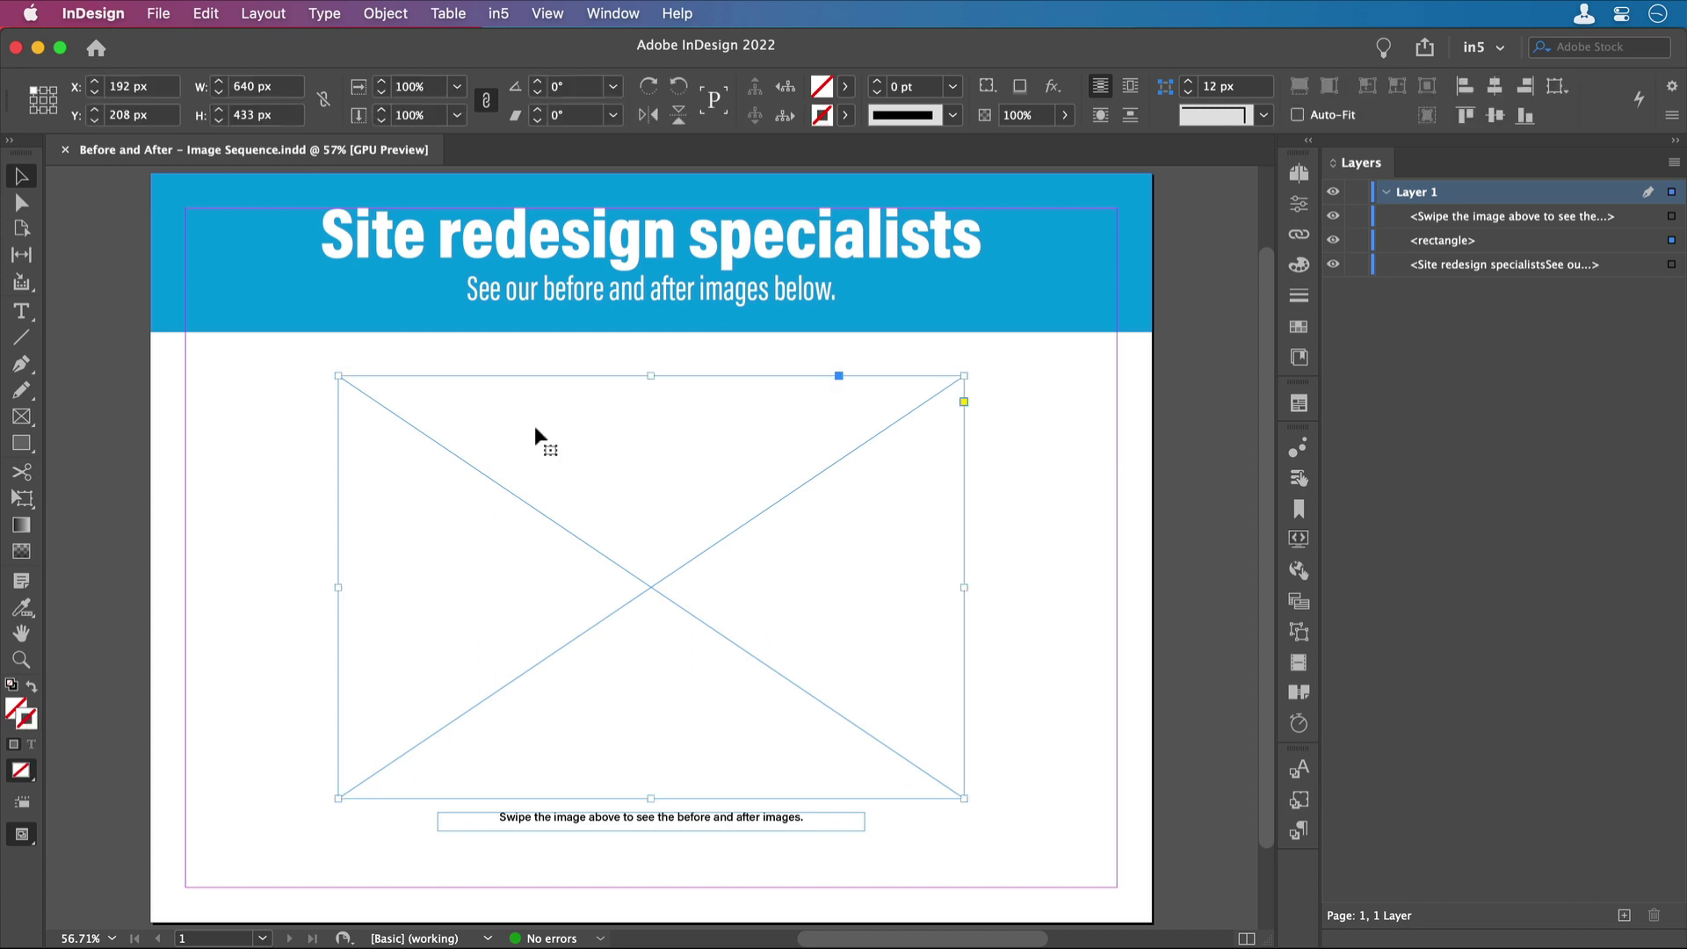
left_click(498, 13)
mouse_move(596, 126)
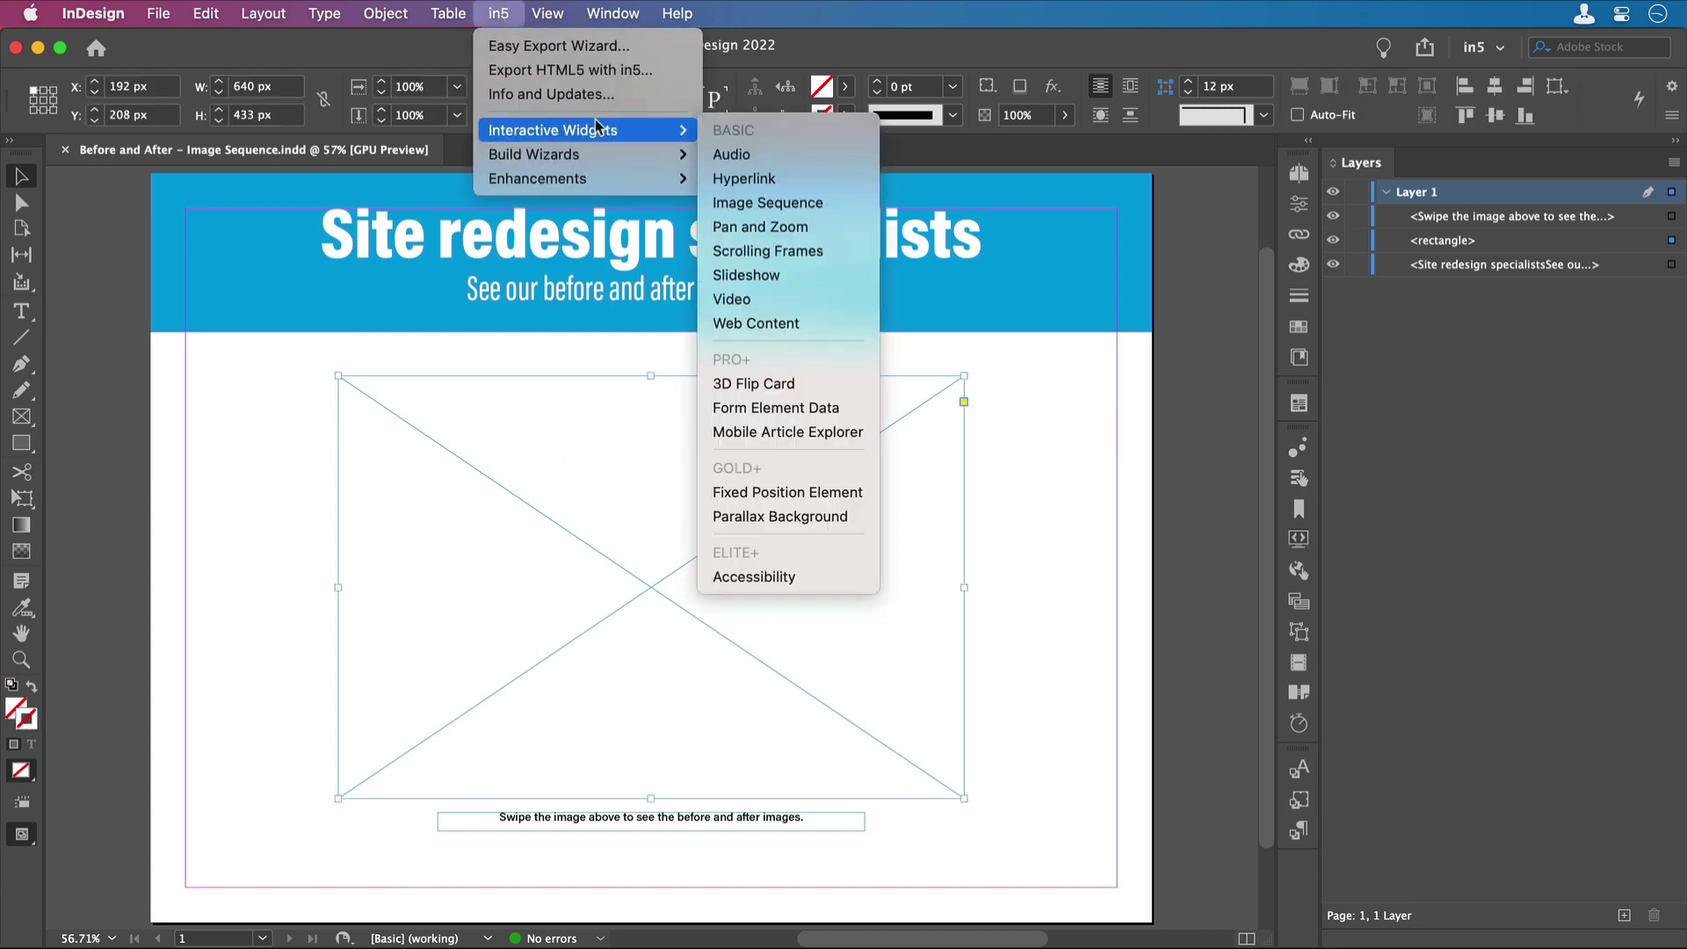
left_click(806, 210)
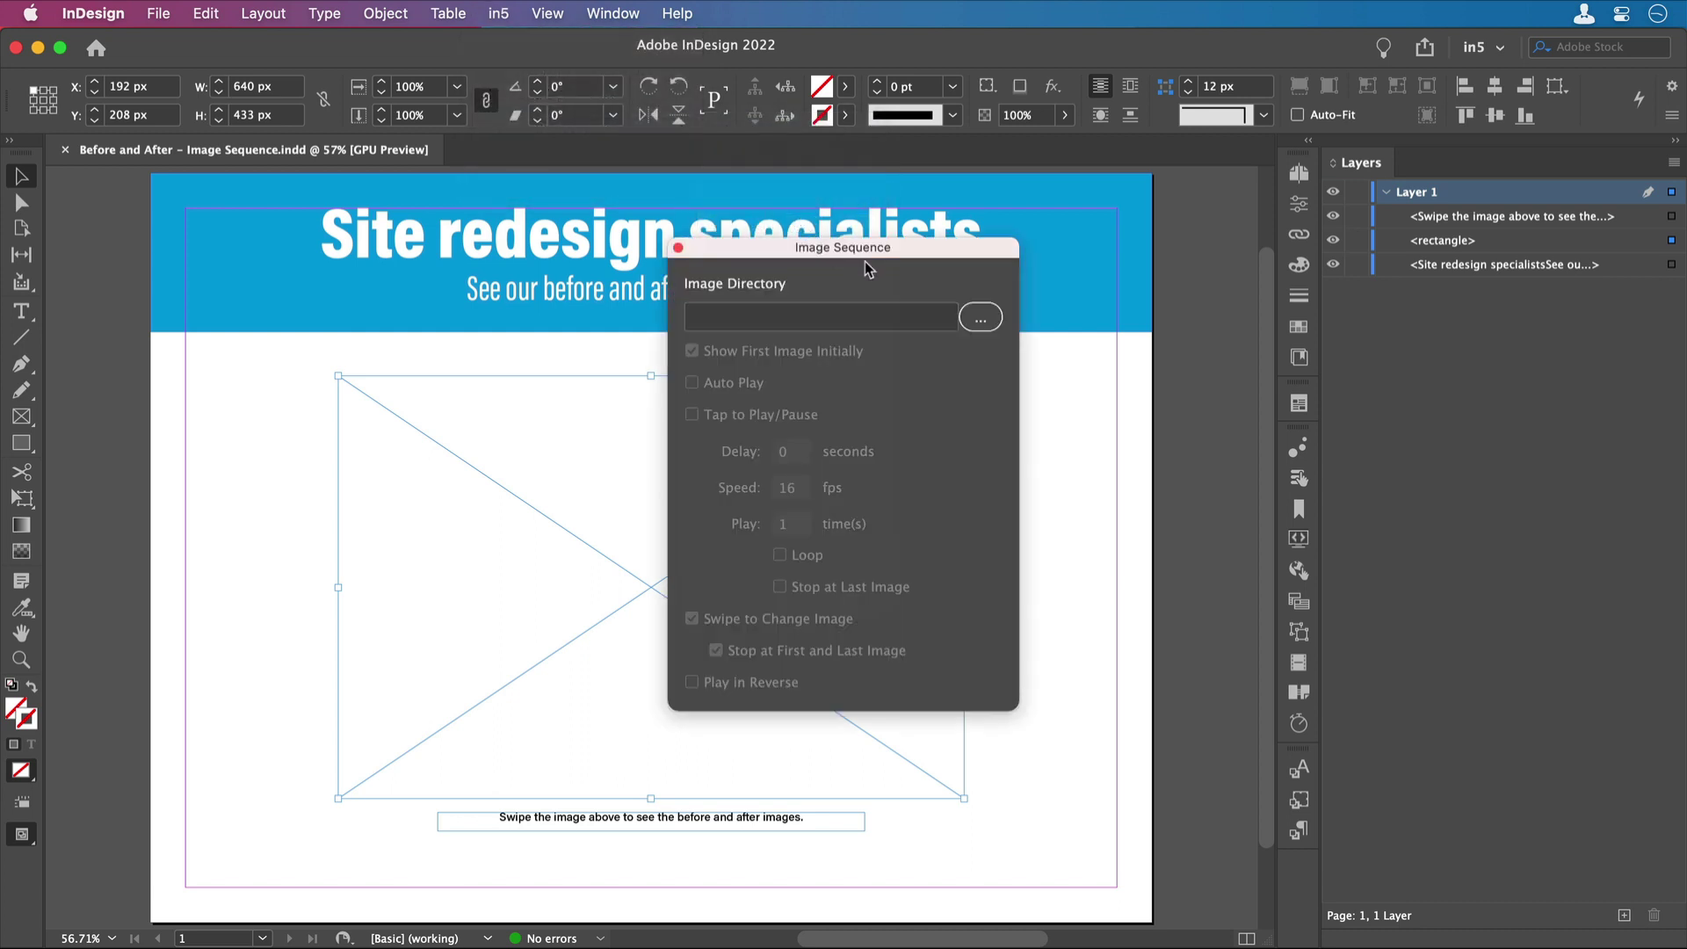
Set the widget's Image Directory to the IS frames folder.
left_click(973, 318)
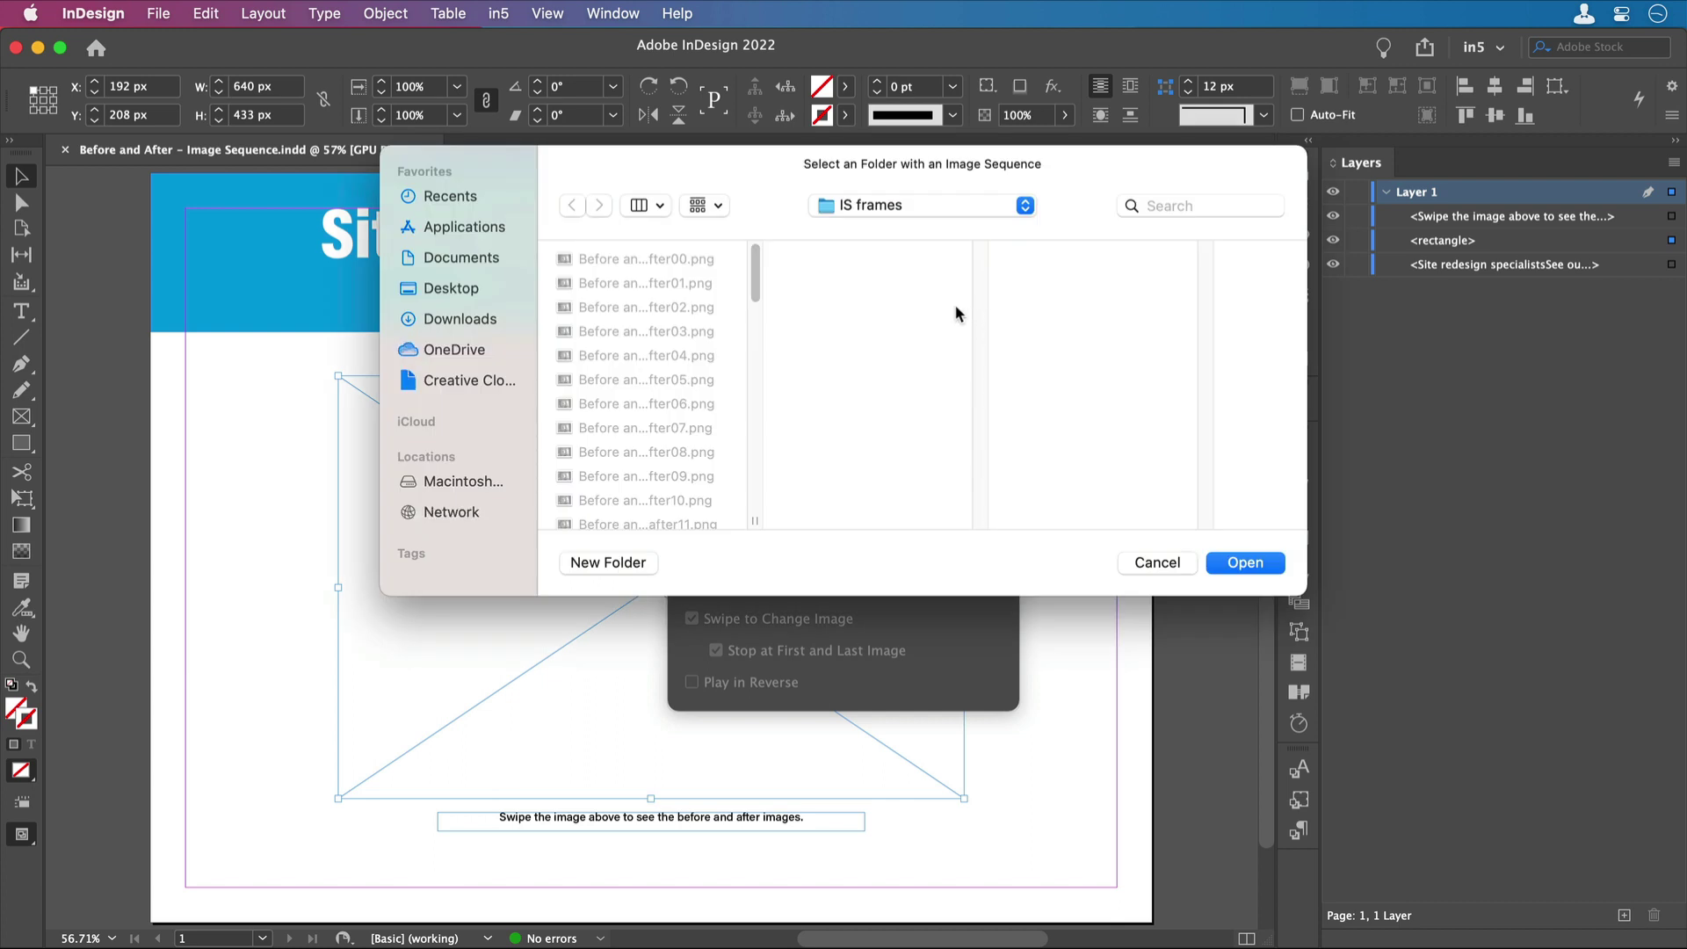
left_click(1226, 563)
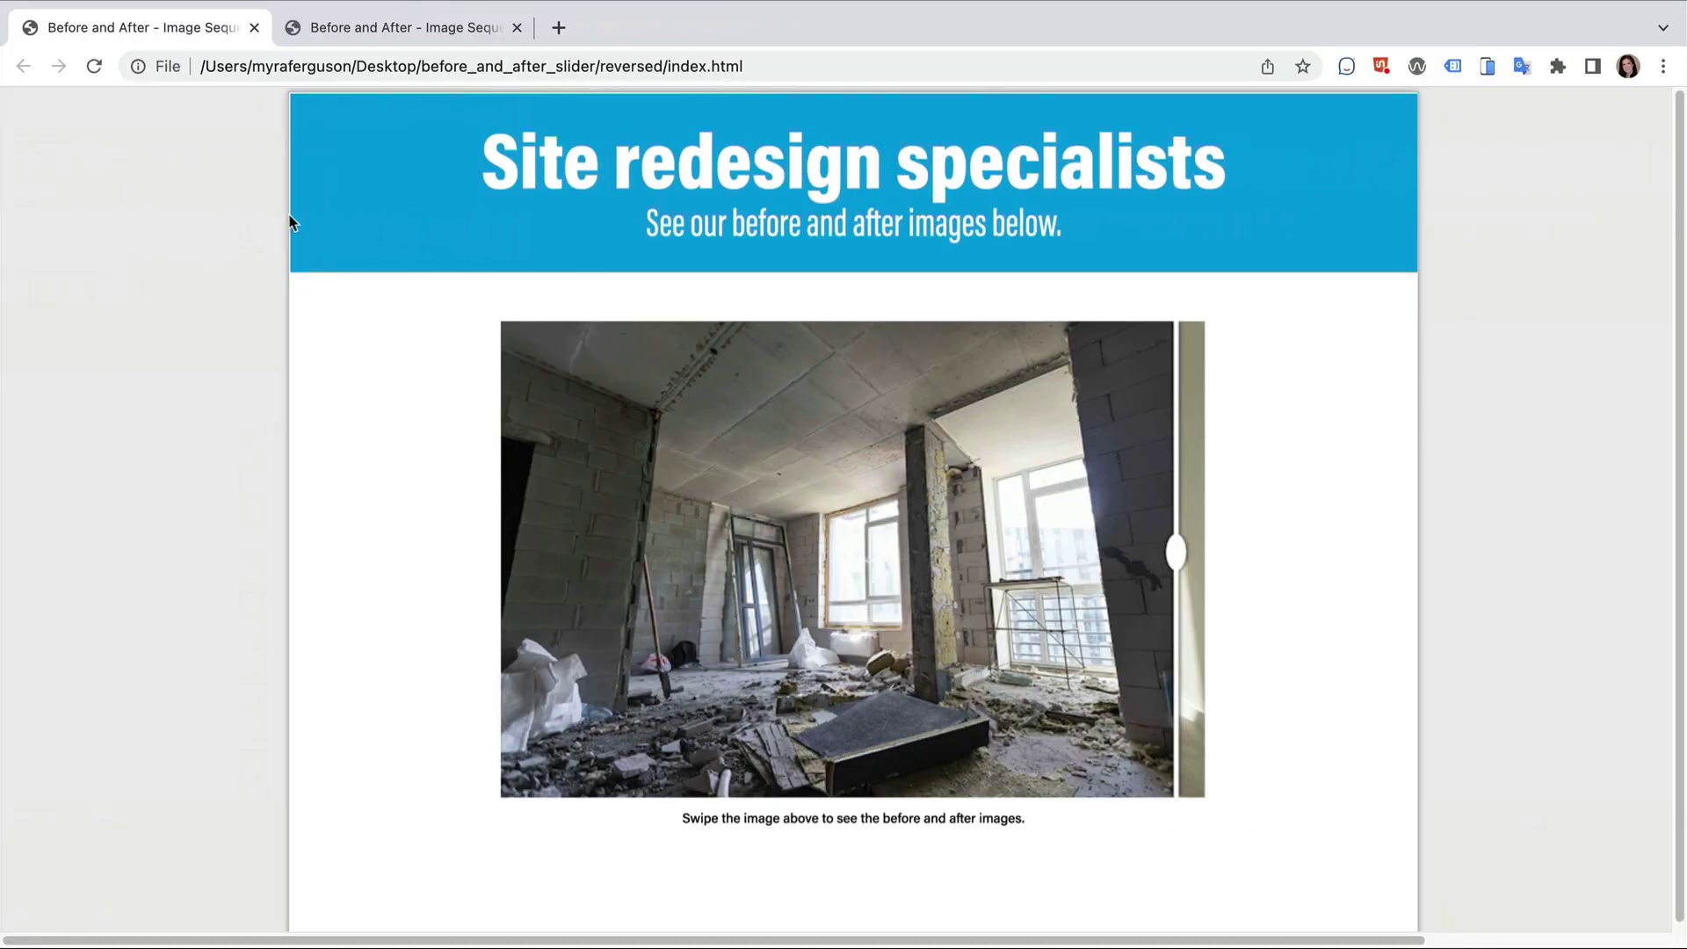
On the not_reversed tab, drag the slider left to reveal the renovated room.
left_click(334, 32)
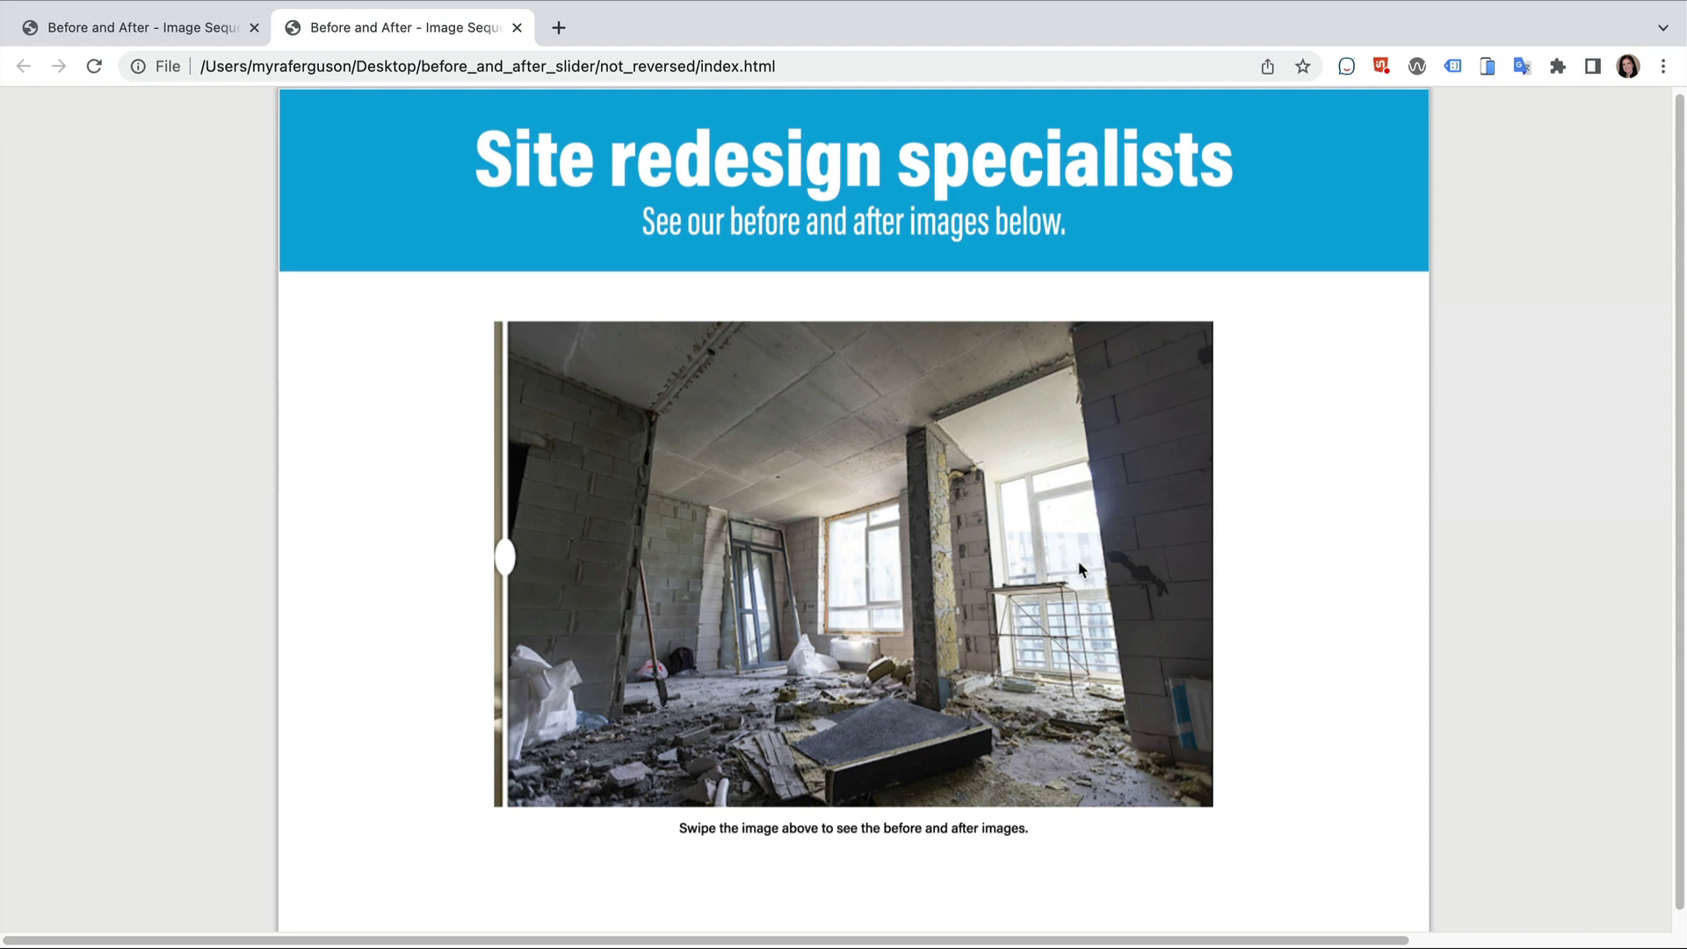
left_click_drag(1115, 555, 649, 551)
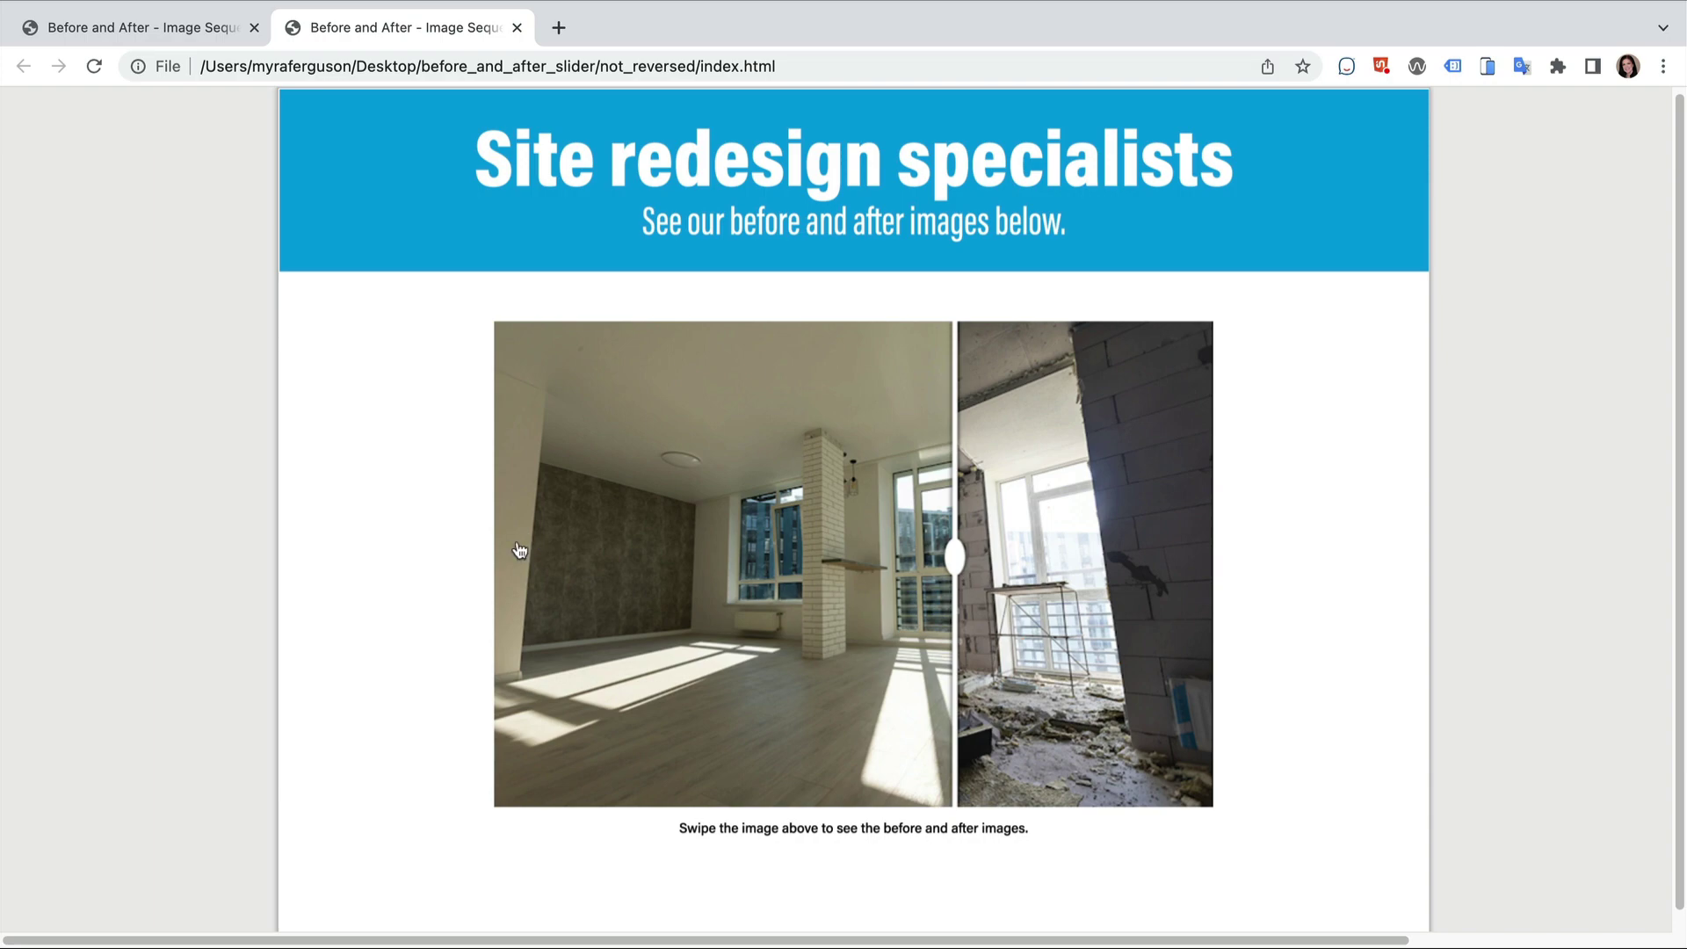
Enable Play in Reverse, save the document, and export it to HTML5 with in5.
key("ctrl+Left")
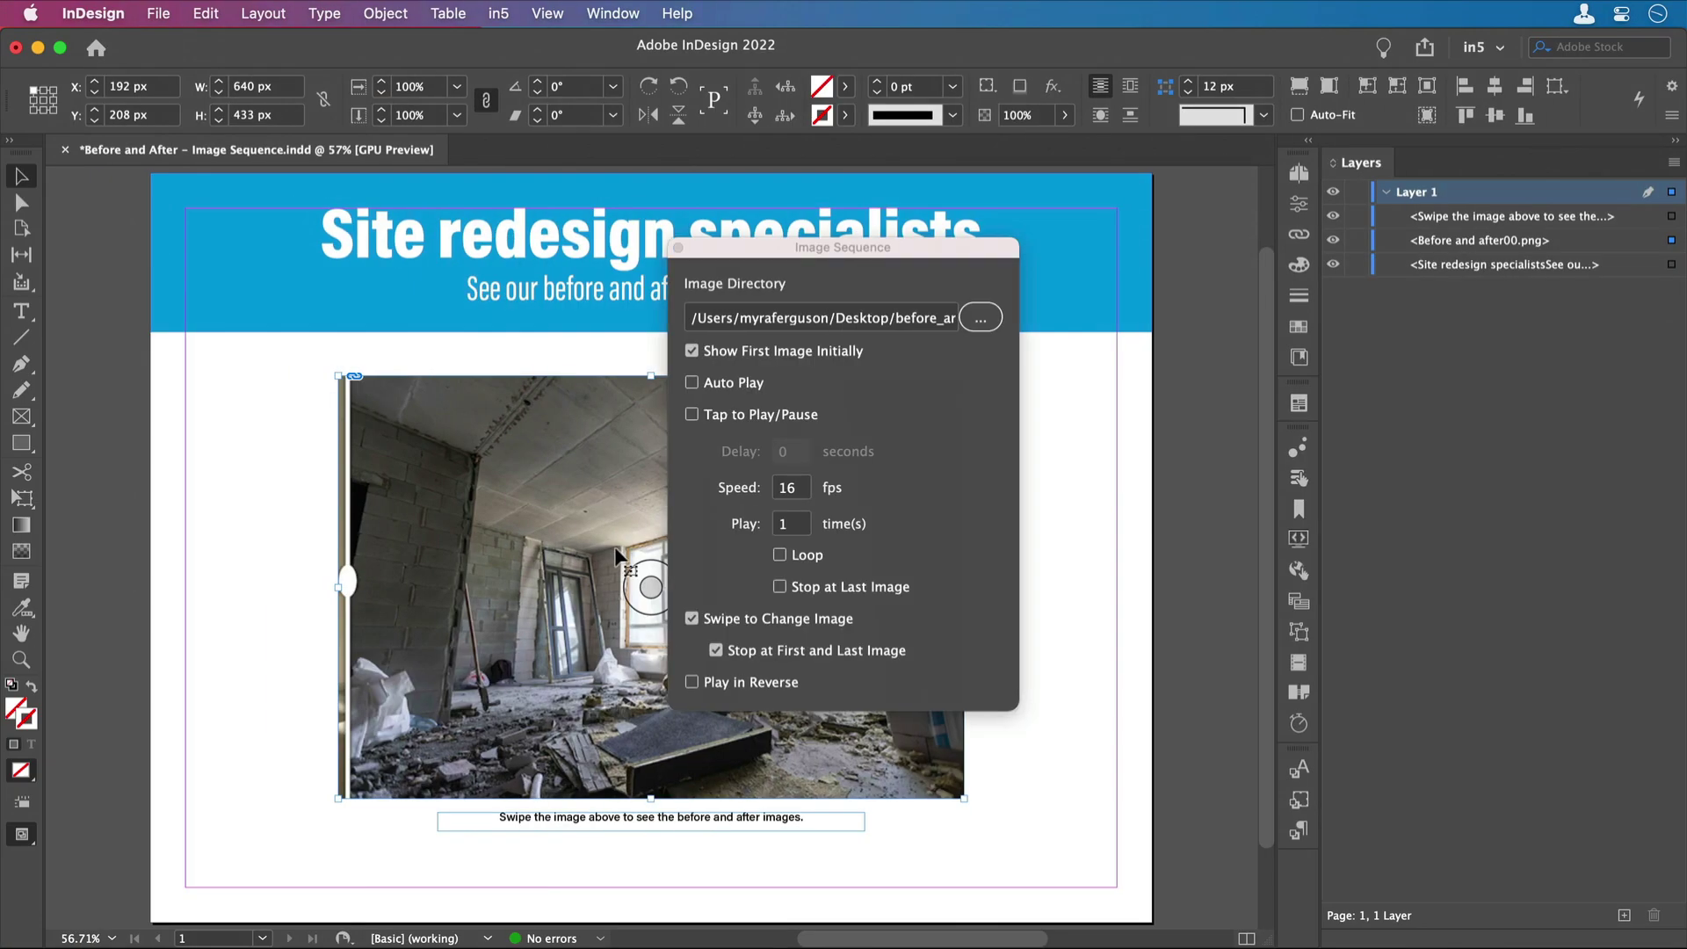
left_click(731, 684)
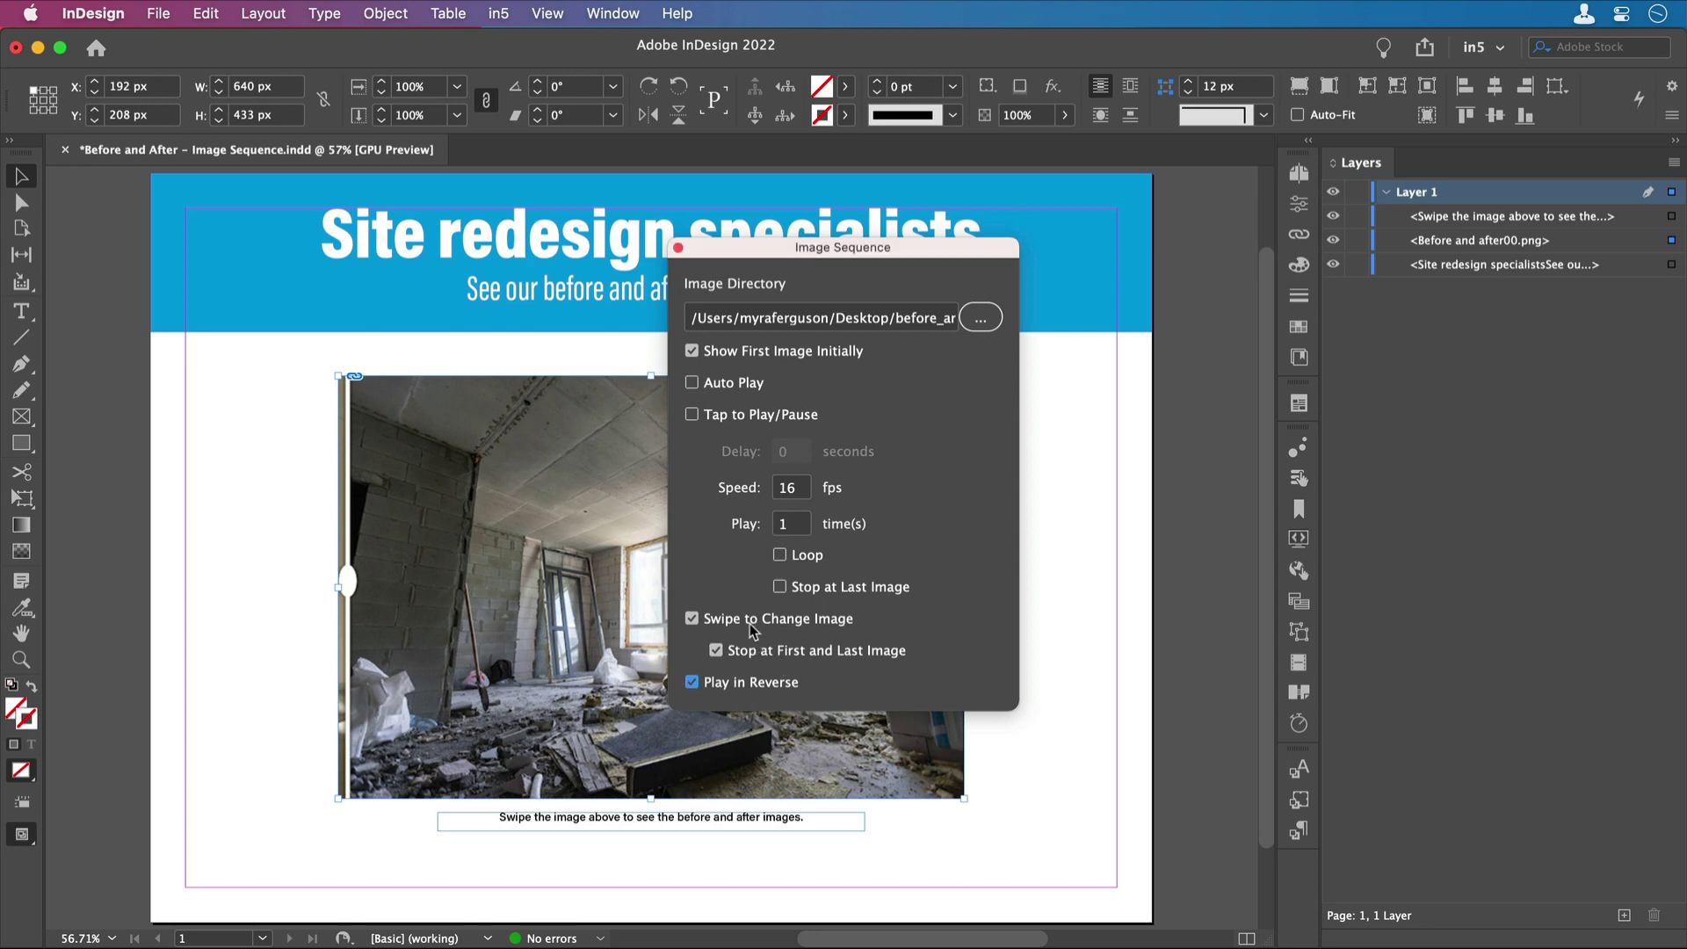
left_click(498, 14)
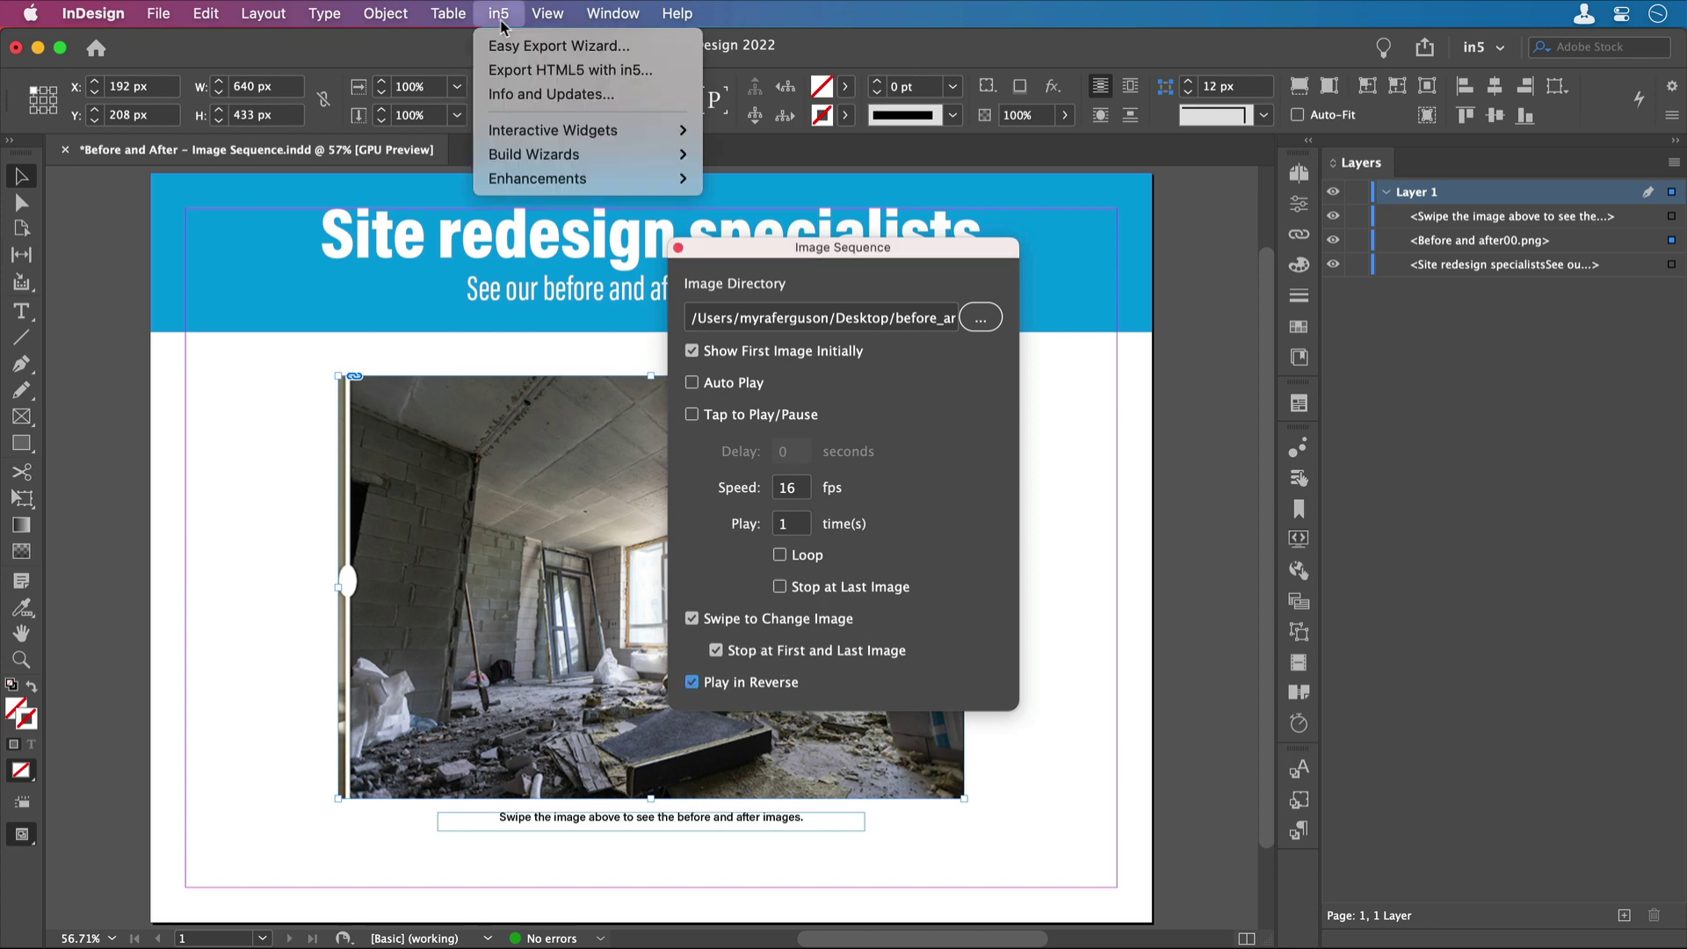
left_click(533, 71)
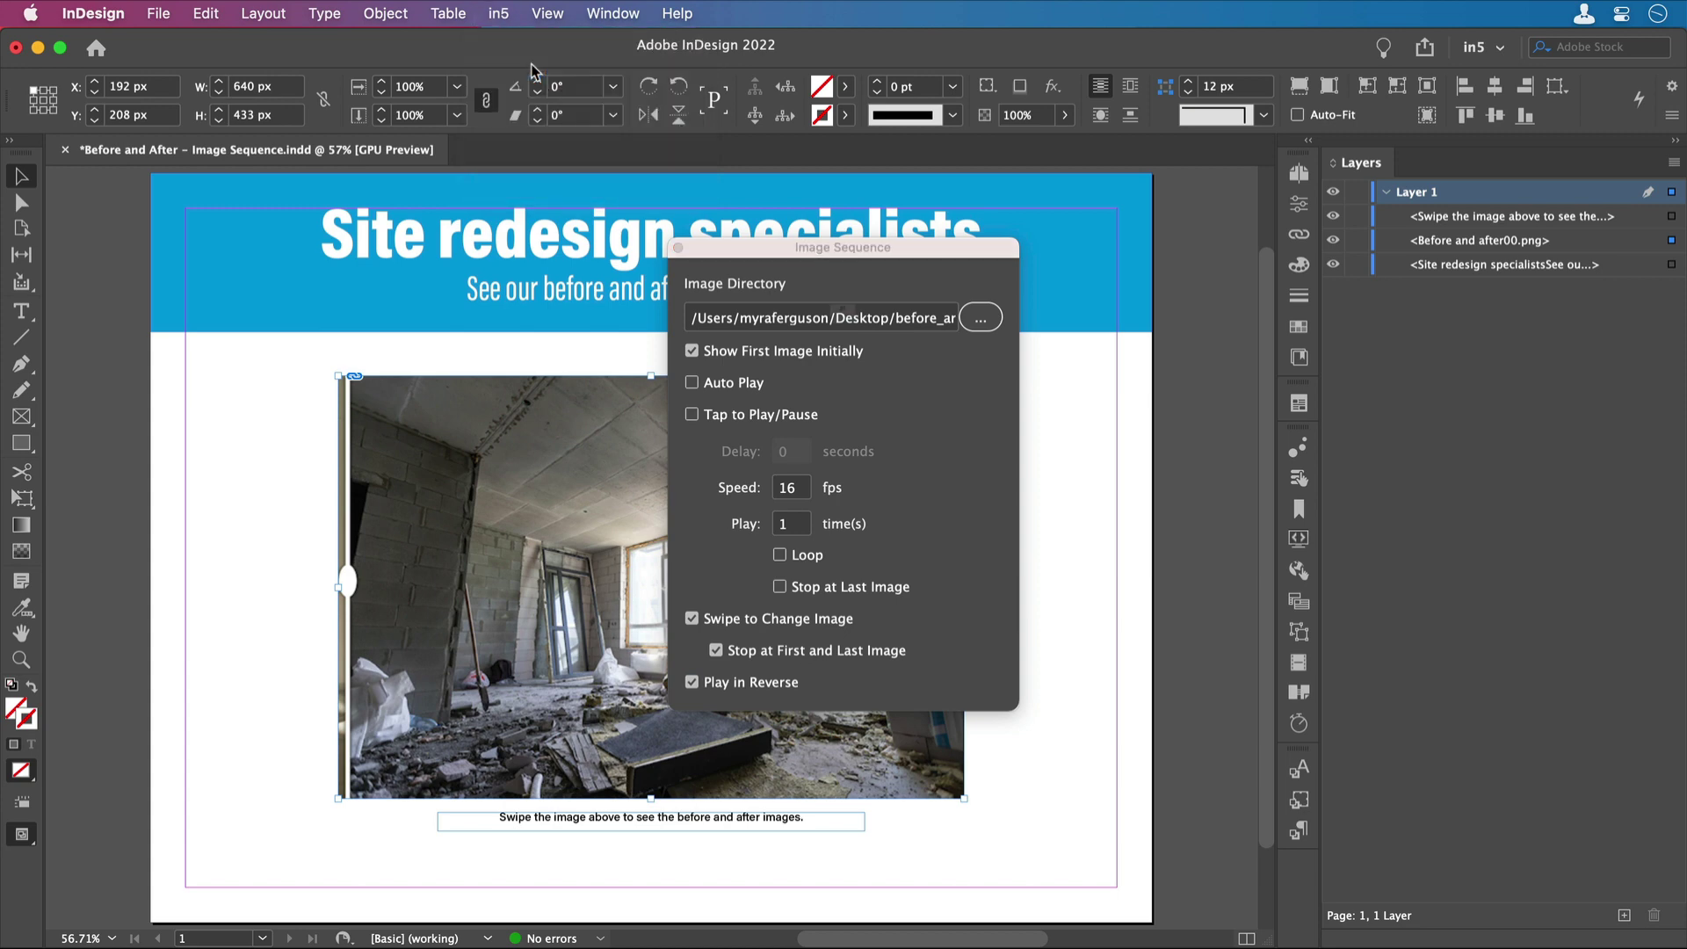
left_click(904, 391)
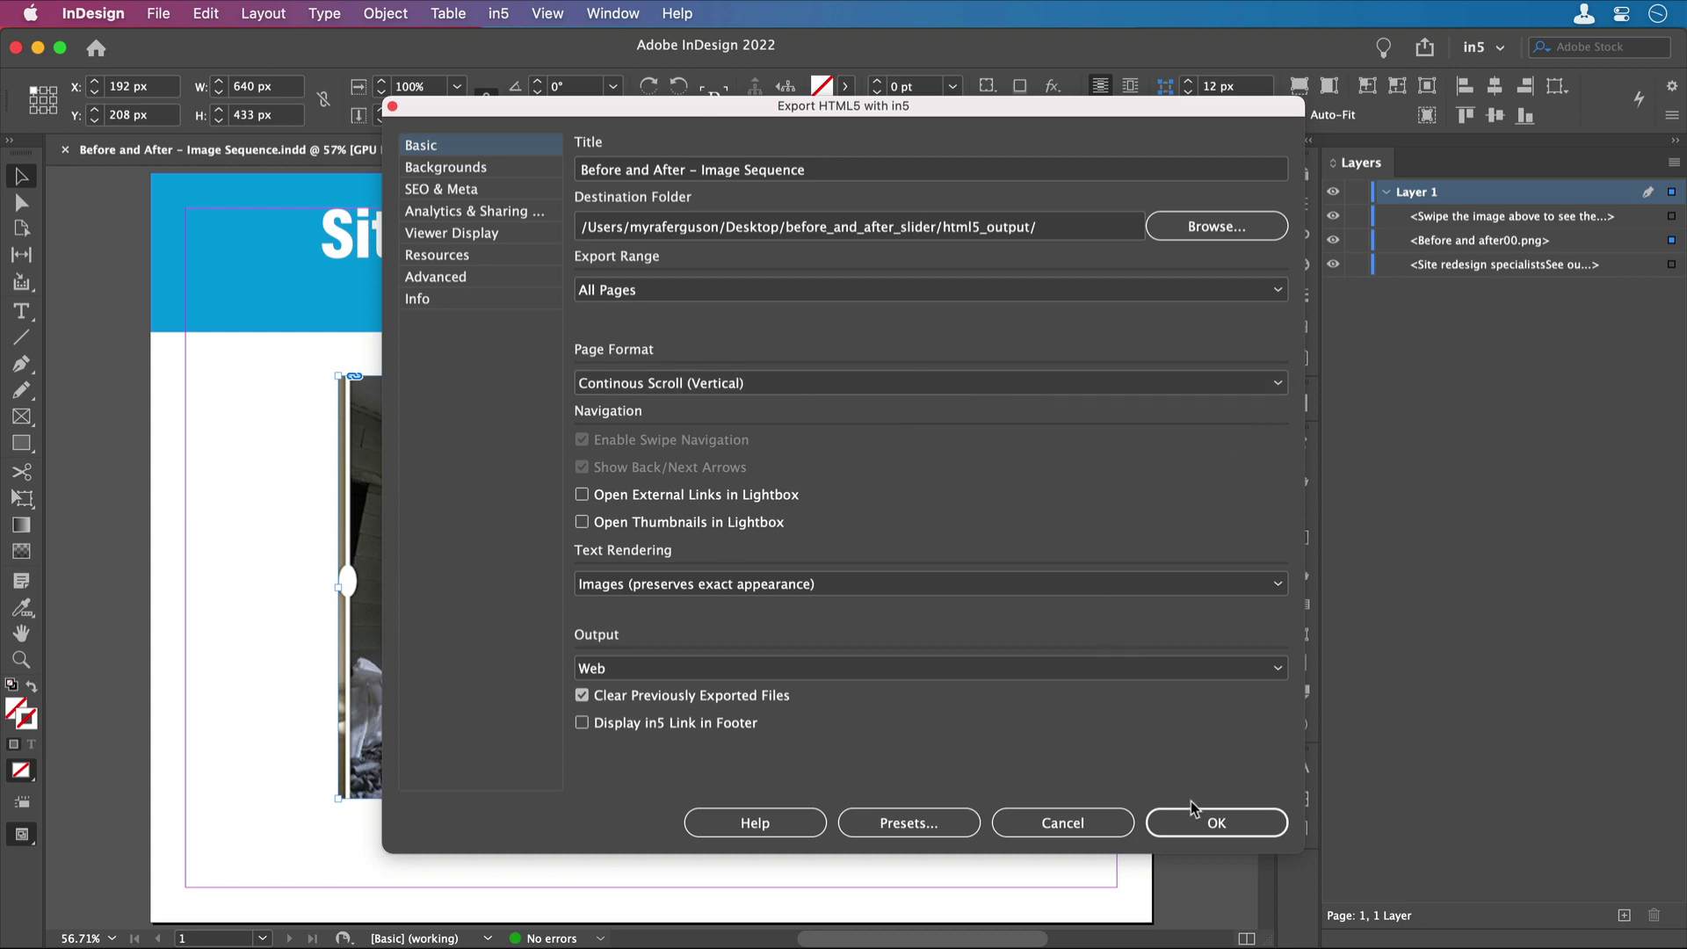
left_click(1215, 822)
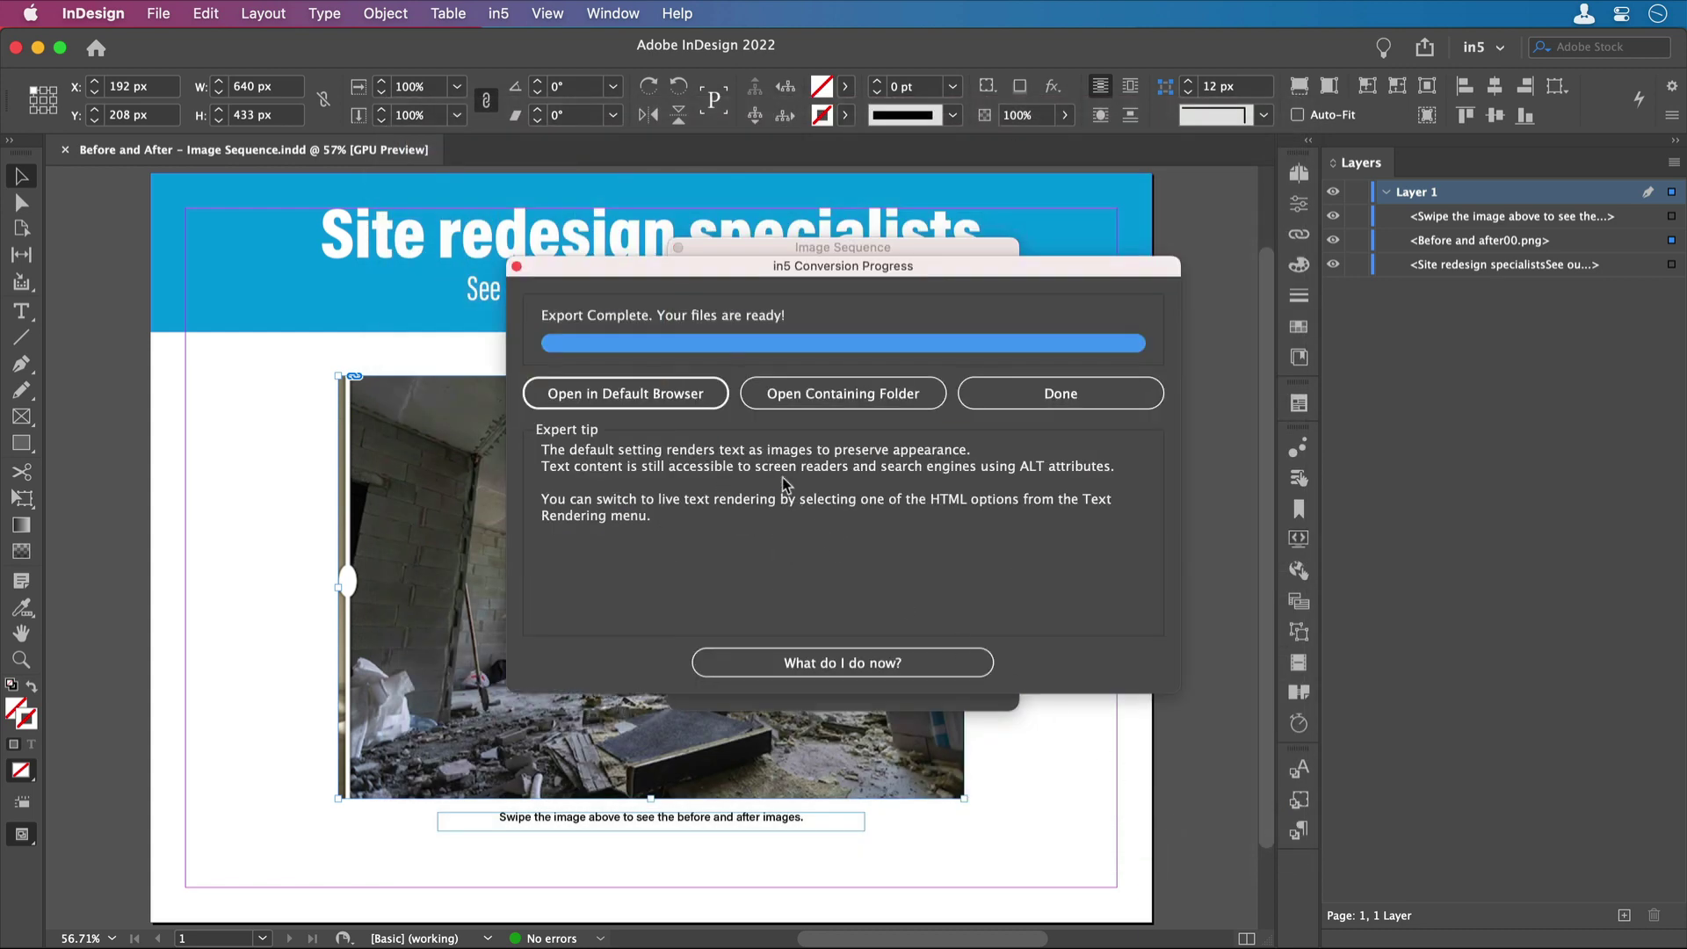
Open the exported html5_output page in Chrome and drag its slider to test it.
left_click(626, 392)
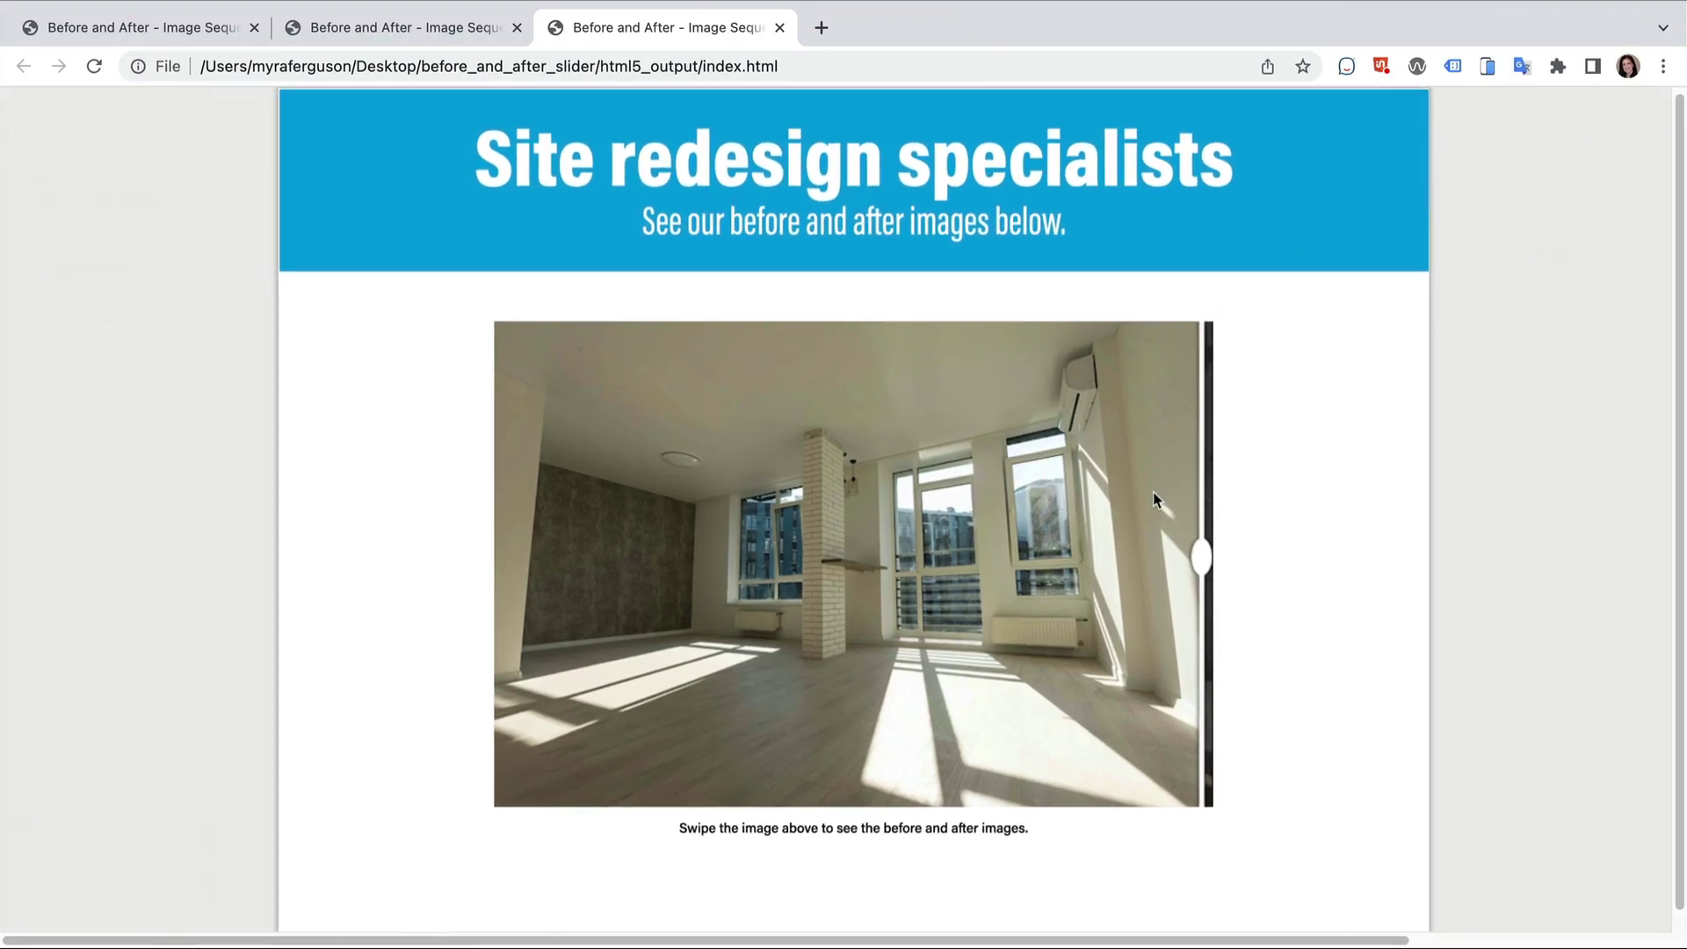
mouse_move(1212, 552)
left_mouse_down()
mouse_move(445, 557)
mouse_move(1163, 561)
mouse_move(392, 540)
mouse_move(1235, 561)
left_mouse_up()
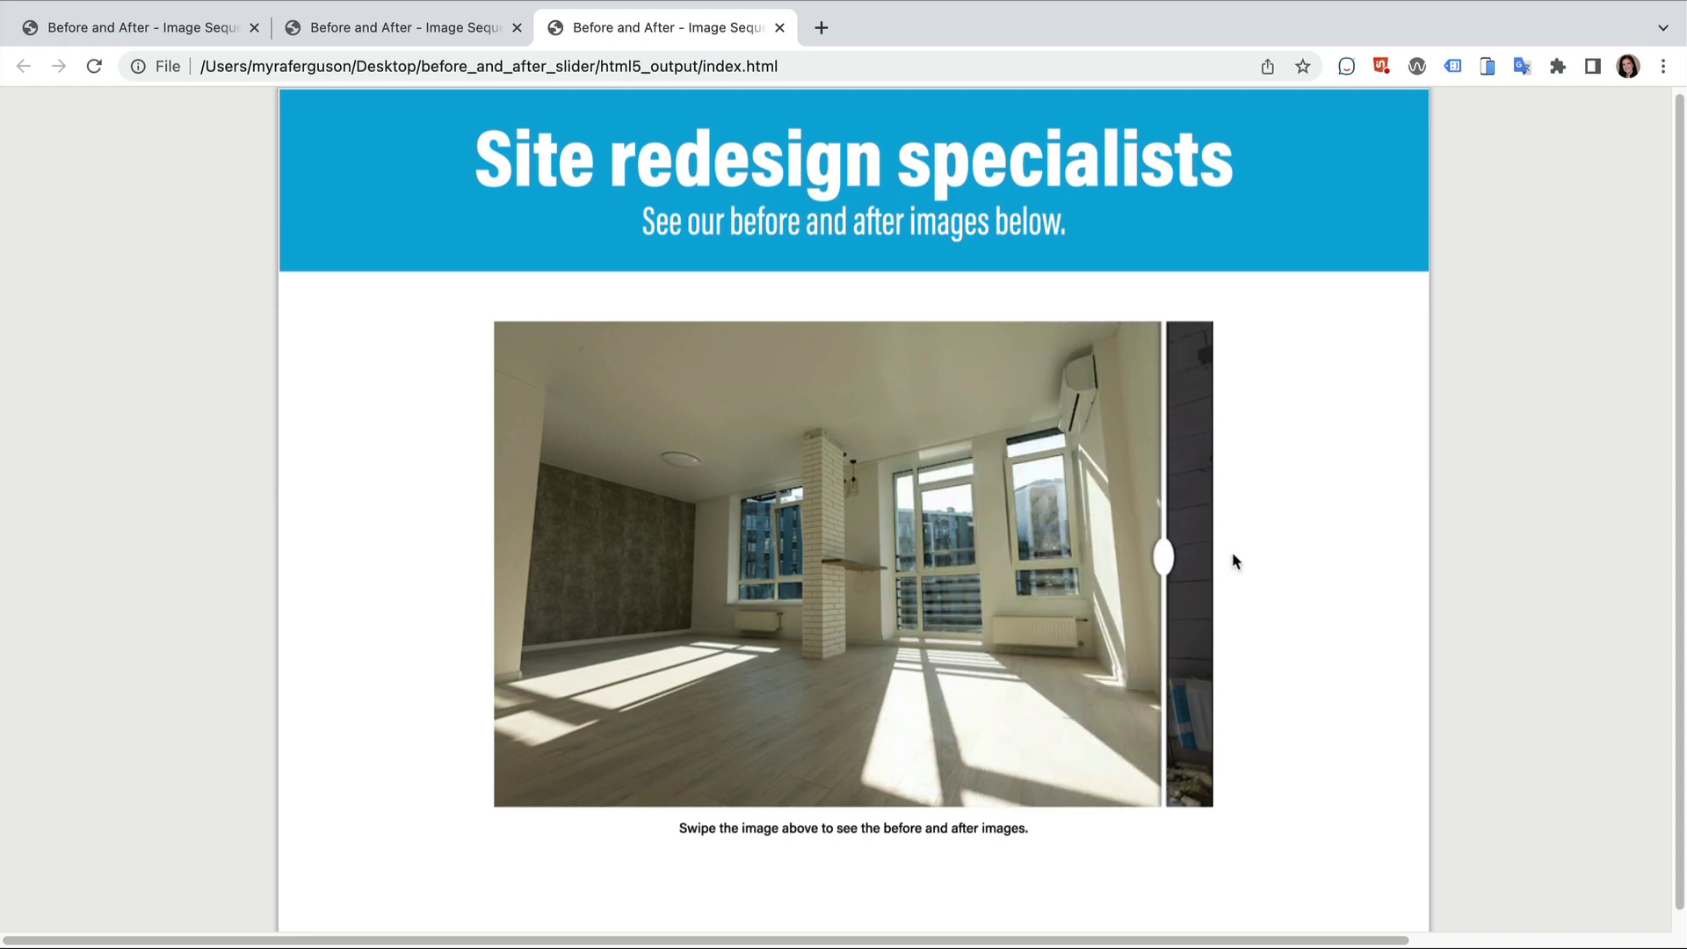